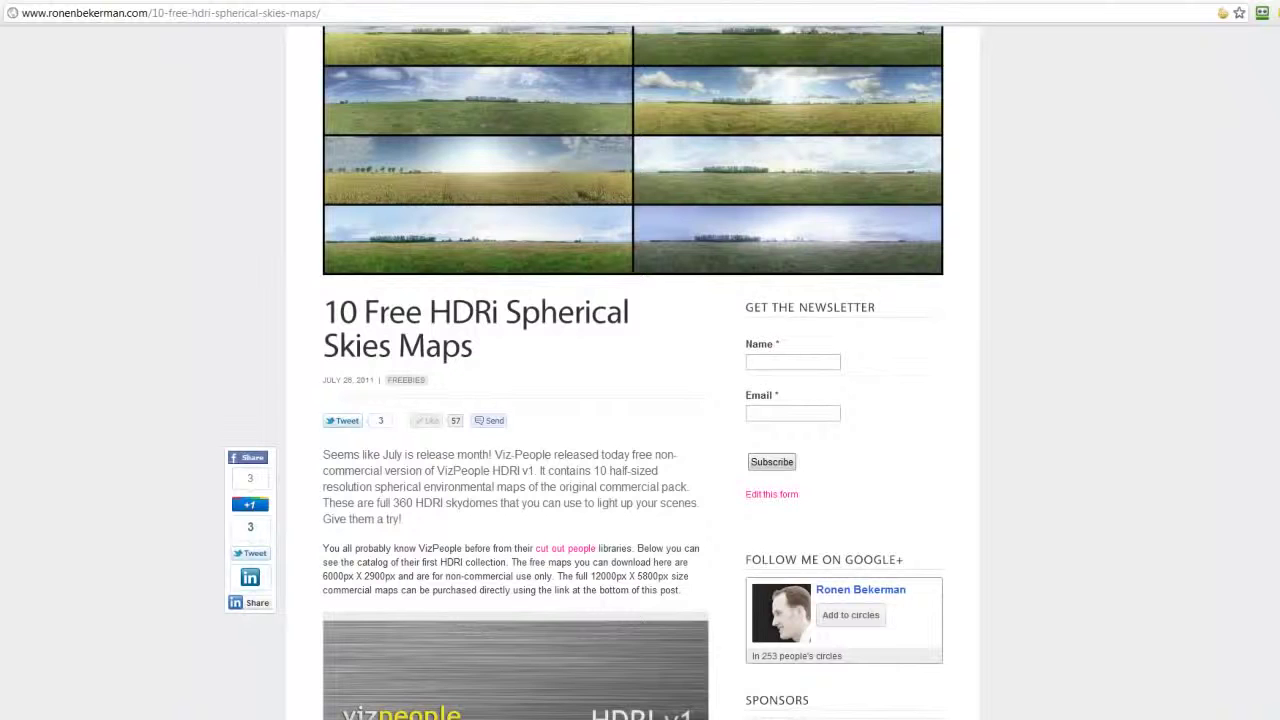
- Look through the blog article about the 10 free HDRi spherical skies maps down to the comments
scroll(640, 400, down, 20)
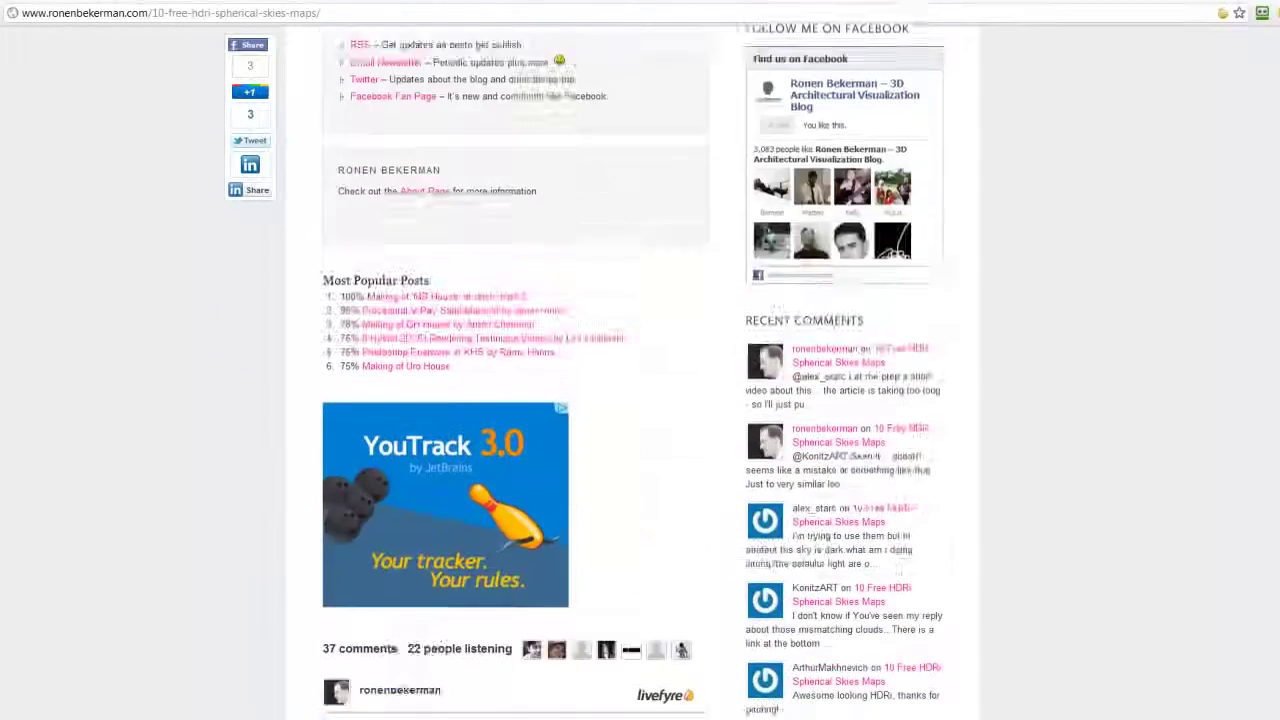
scroll(640, 400, down, 1)
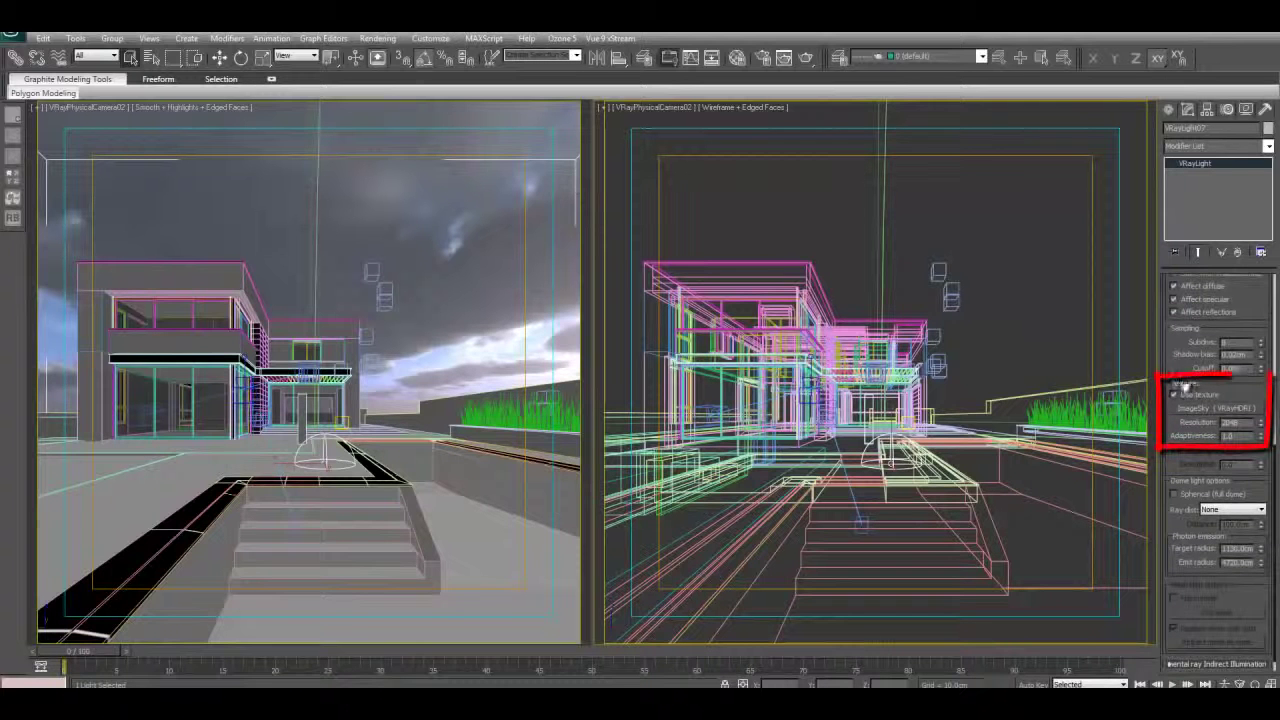
- Assign the ImageSky VRayHDRI map from the Material Editor to the V-Ray dome light's texture as an instance
click(1236, 409)
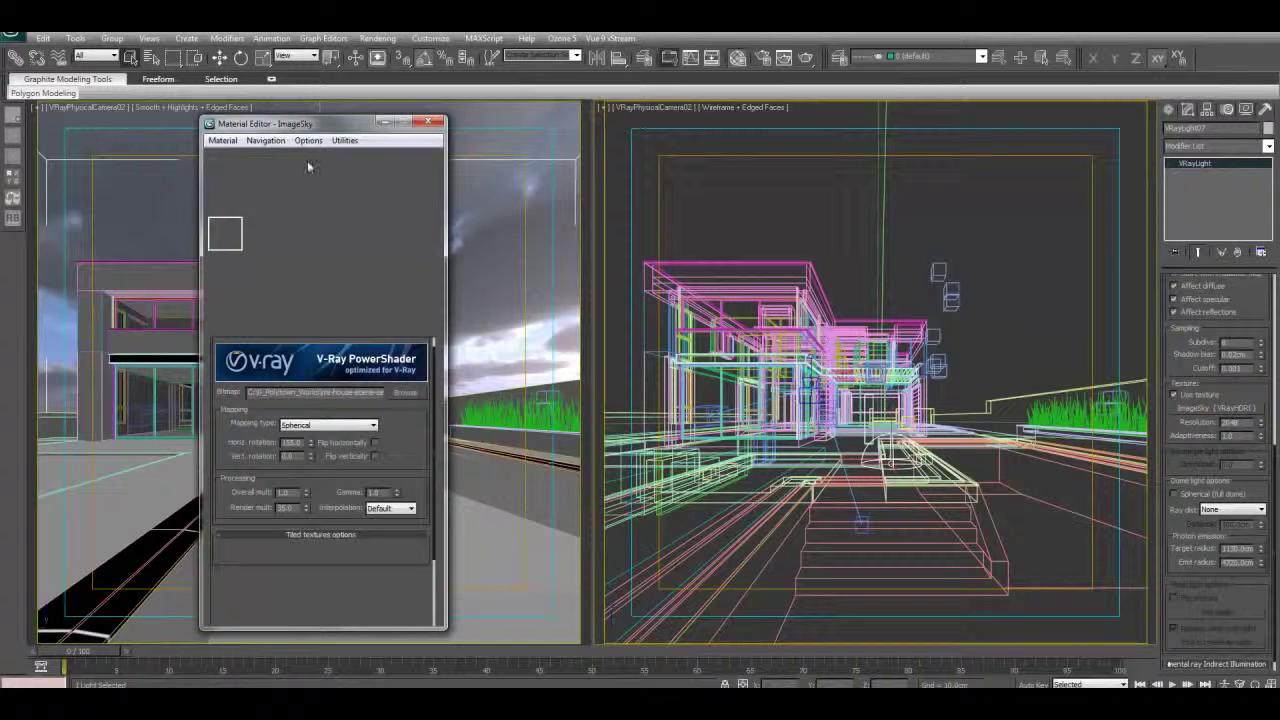
drag(298, 125, 327, 119)
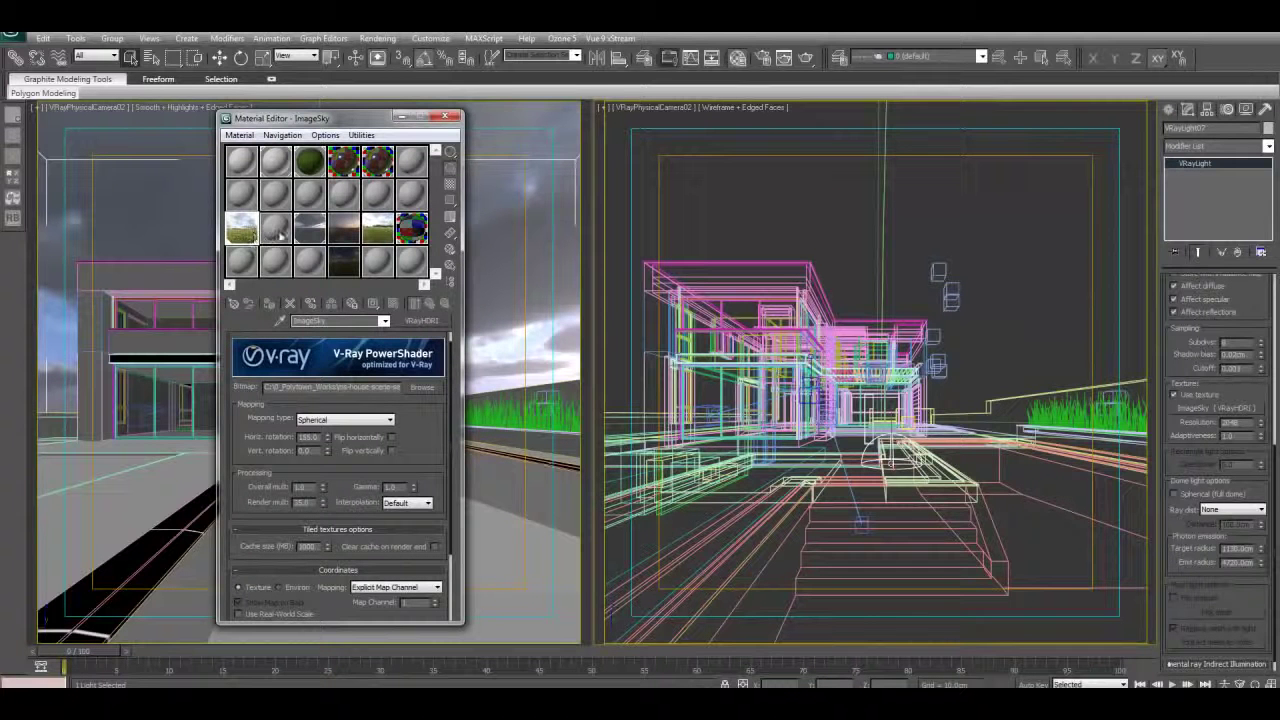
drag(243, 230, 1212, 410)
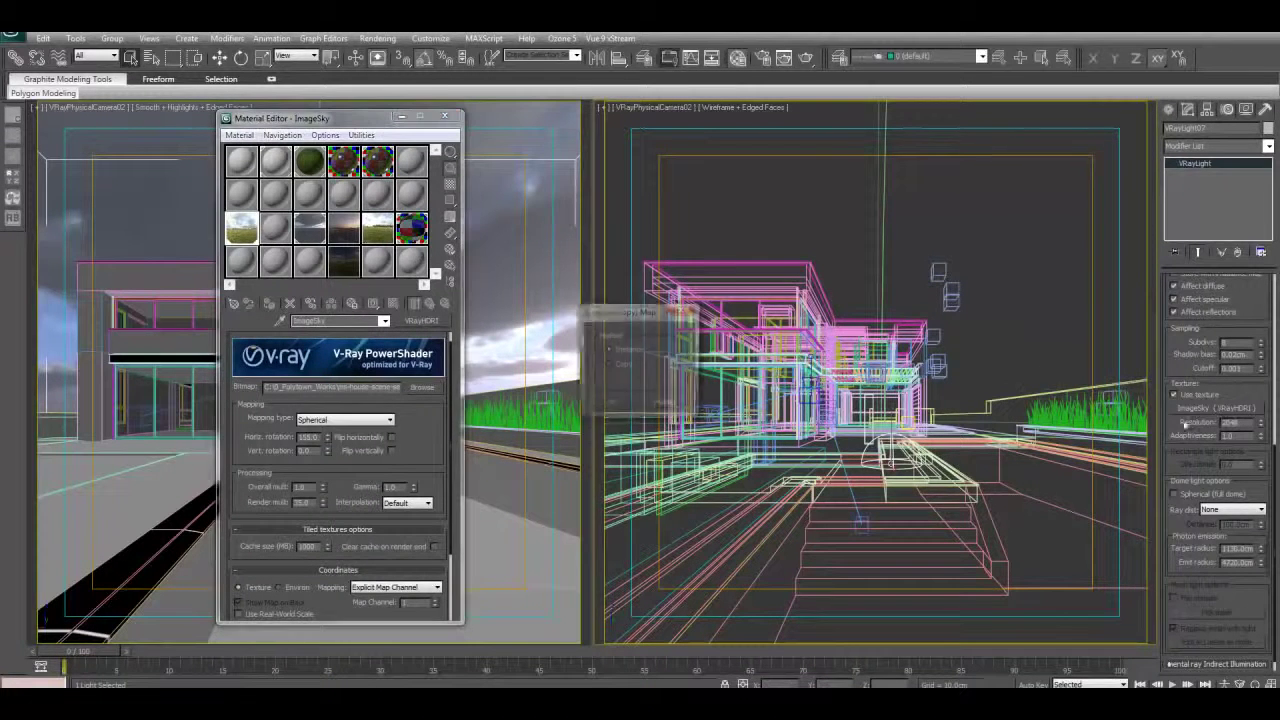
click(609, 404)
- Assign the ImageSky VRayHDRI map as the scene's environment background map in the Environment and Effects settings
drag(339, 121, 750, 133)
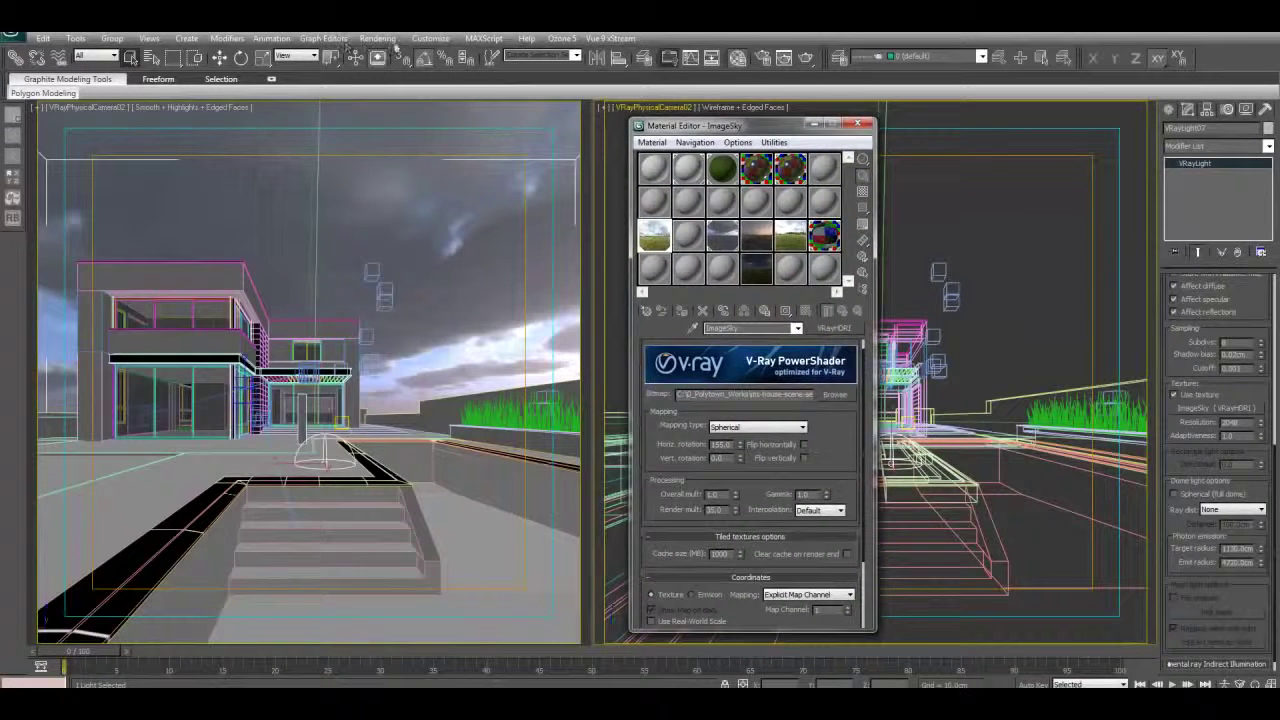
click(378, 38)
click(410, 128)
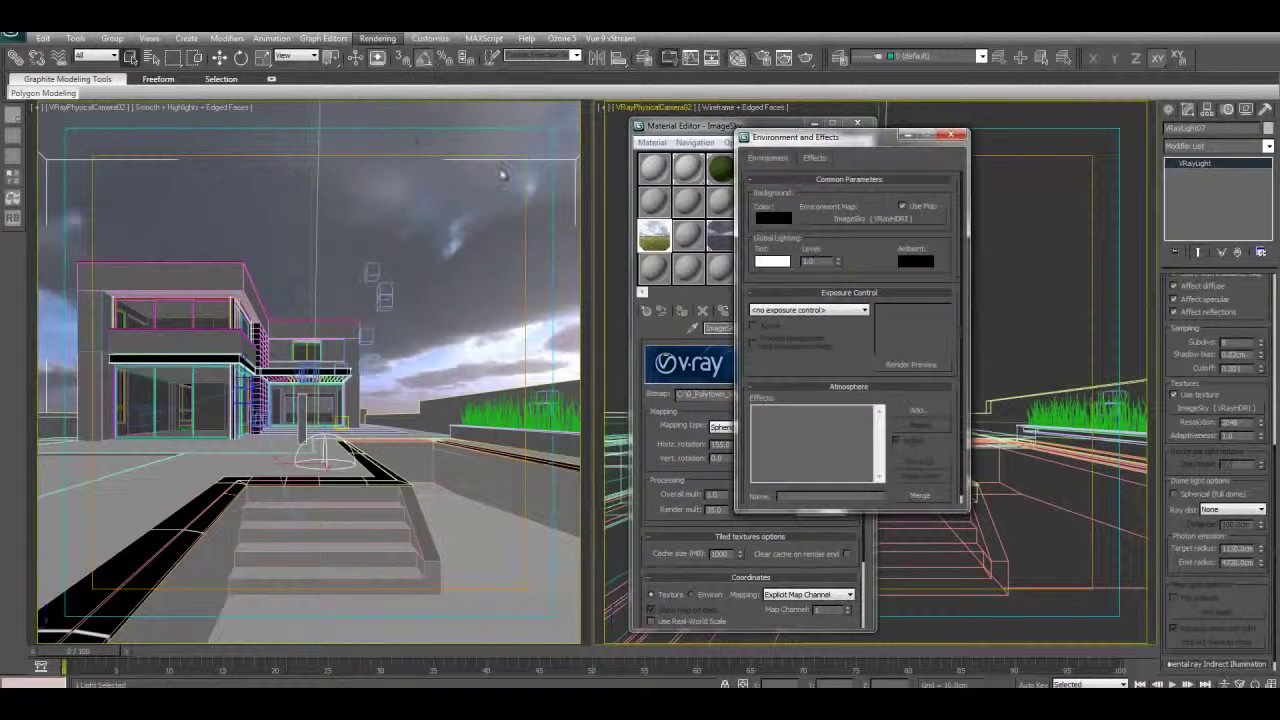
drag(783, 145, 817, 182)
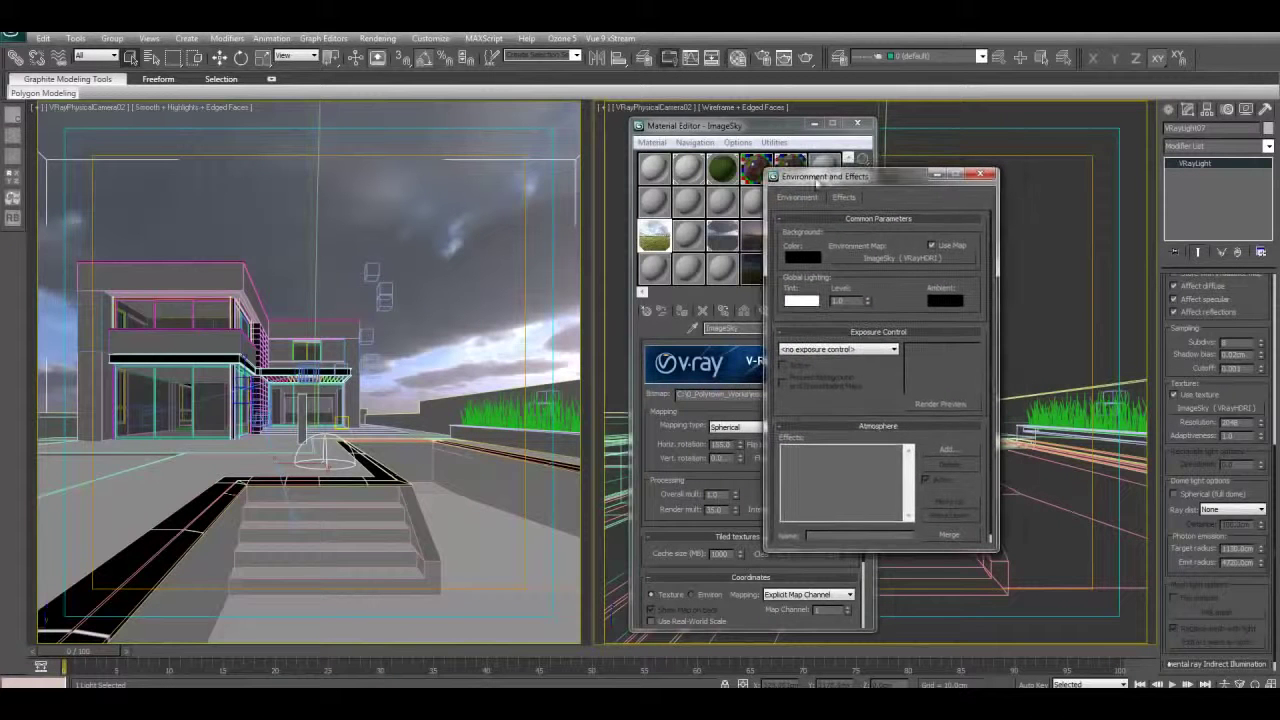
drag(650, 244, 905, 262)
click(856, 403)
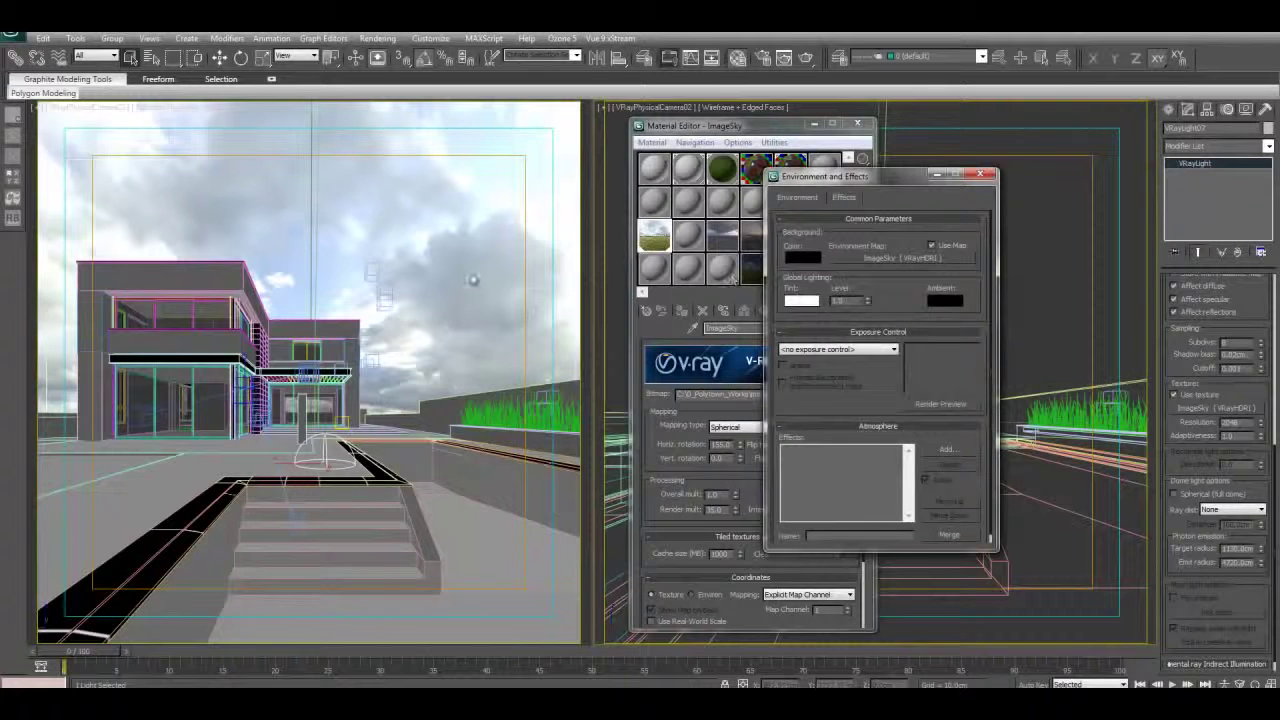
- Arrange the Environment and Effects and Material Editor windows side by side over the shaded viewport
drag(902, 180, 262, 162)
drag(690, 126, 423, 132)
drag(265, 166, 206, 147)
drag(427, 136, 385, 133)
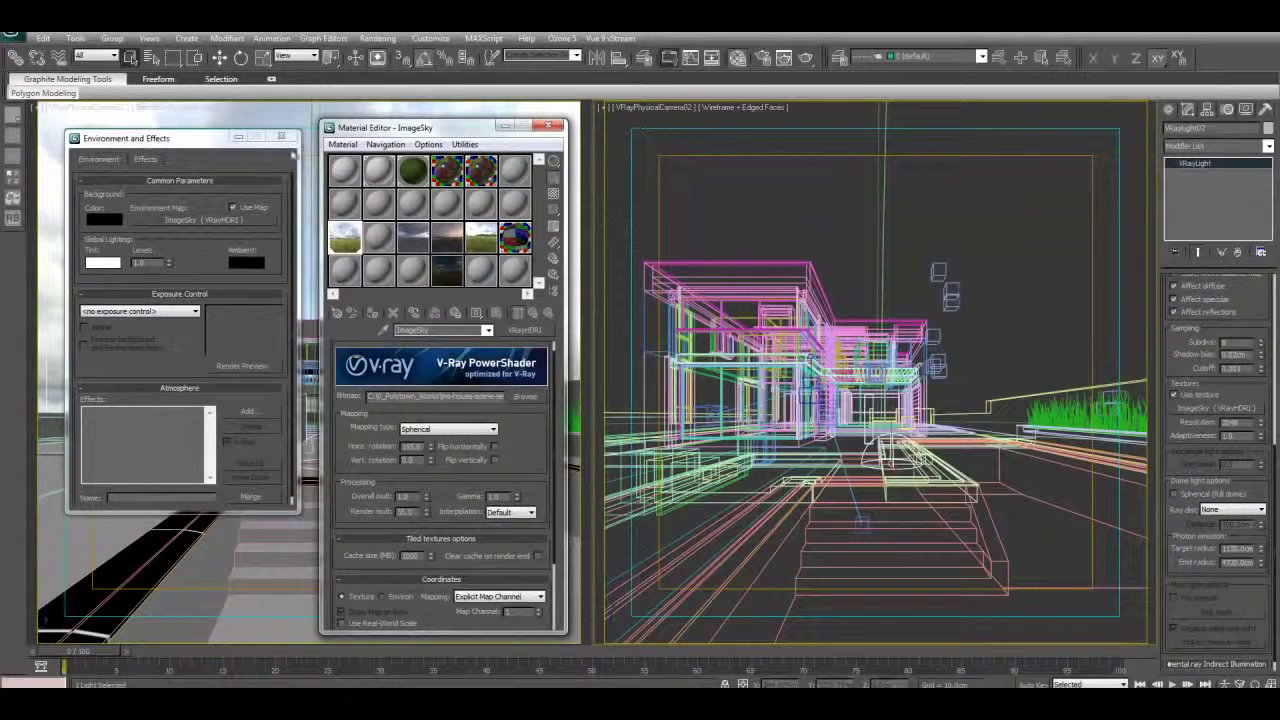
- Select VRayPhysicalCamera02 by name from the list of scene objects
click(151, 57)
click(584, 334)
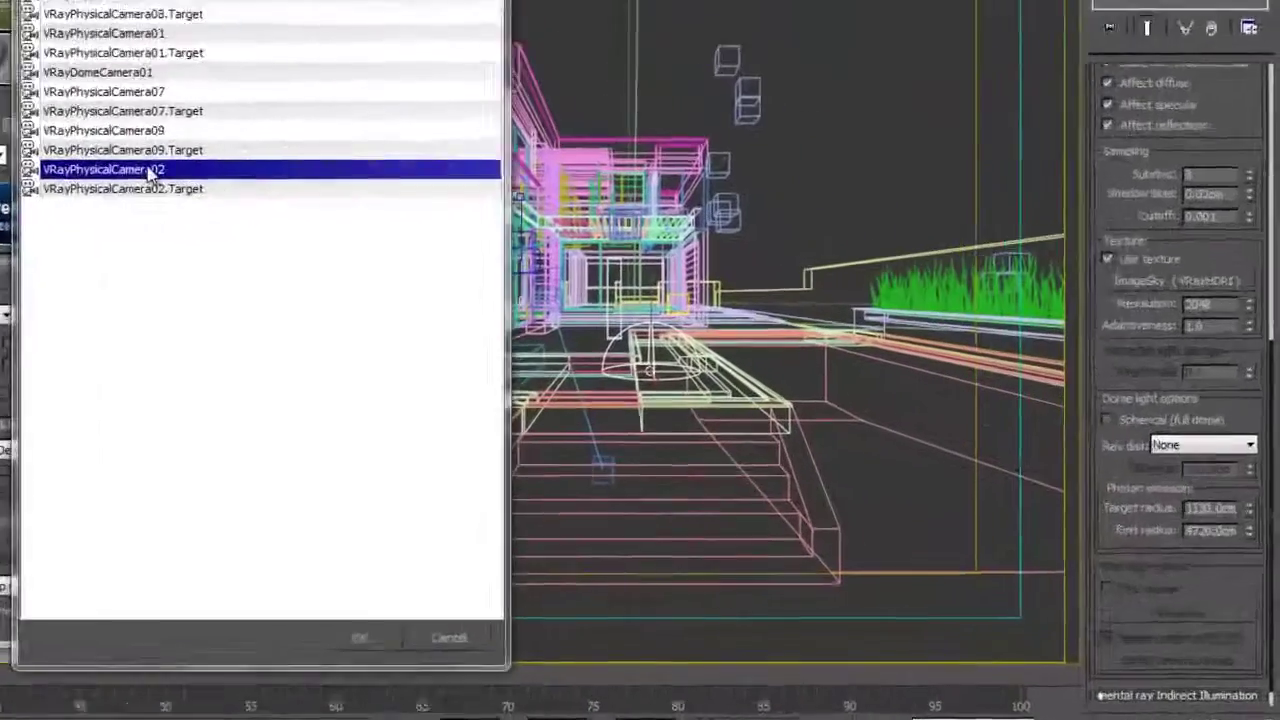
double_click(151, 170)
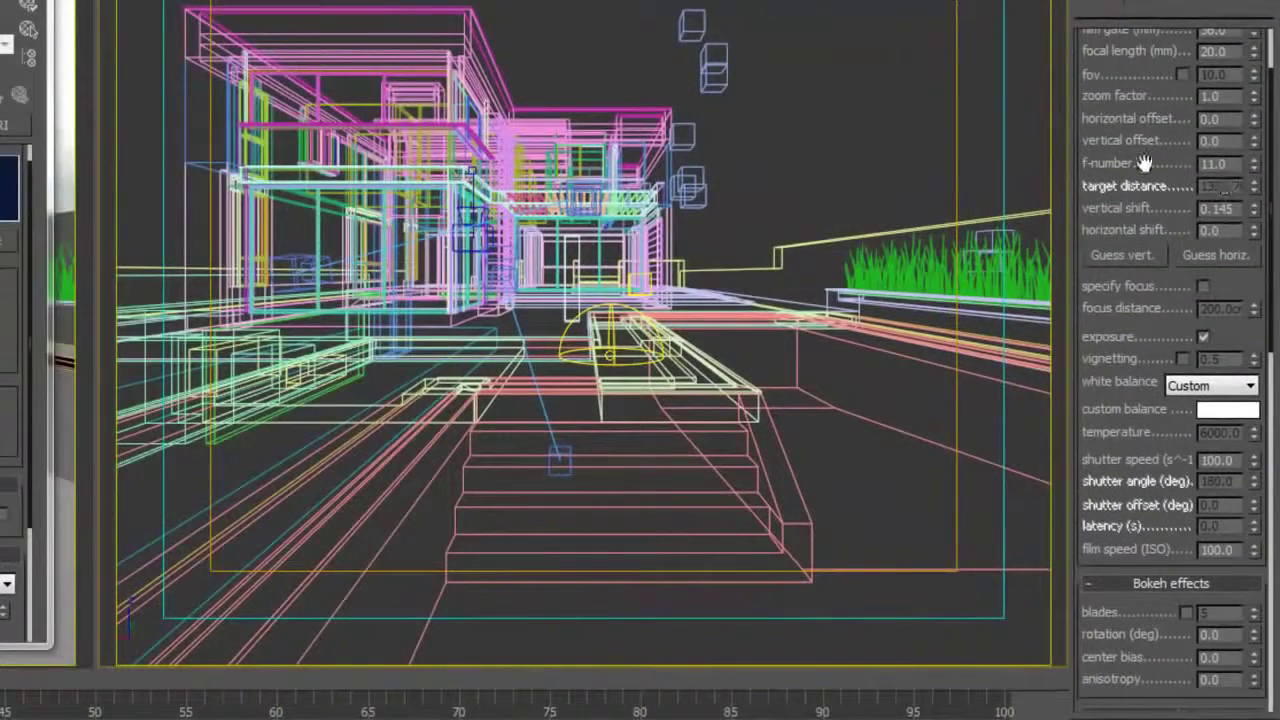
- Examine the physical camera's f-number, exposure, shutter speed and film speed (ISO) settings
drag(1156, 165, 1105, 246)
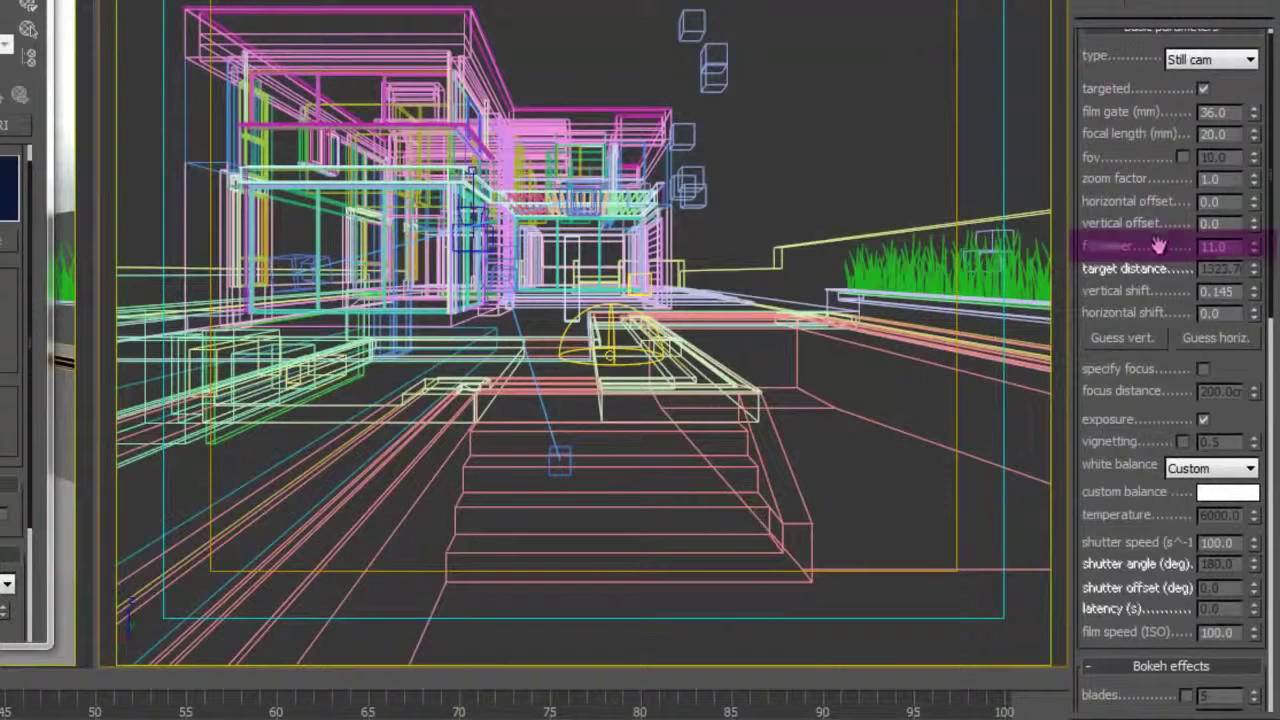
drag(1134, 420, 1129, 215)
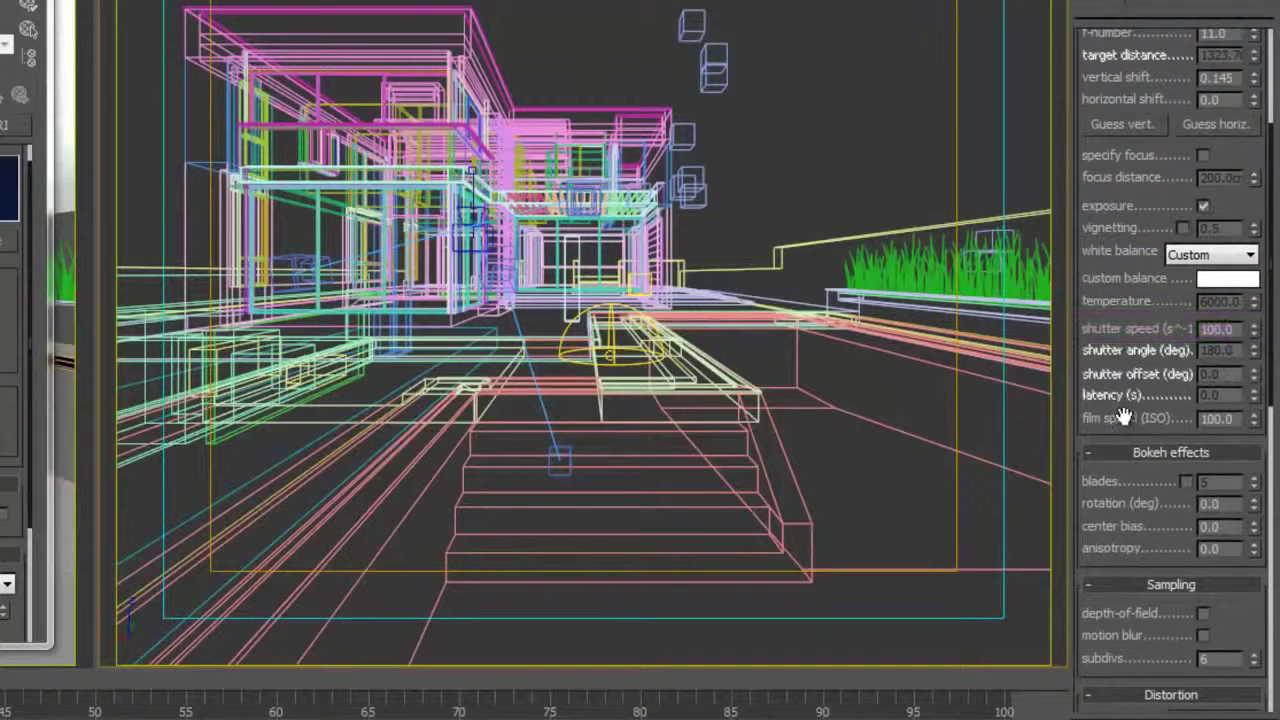
drag(1124, 418, 1124, 371)
drag(1148, 205, 1160, 476)
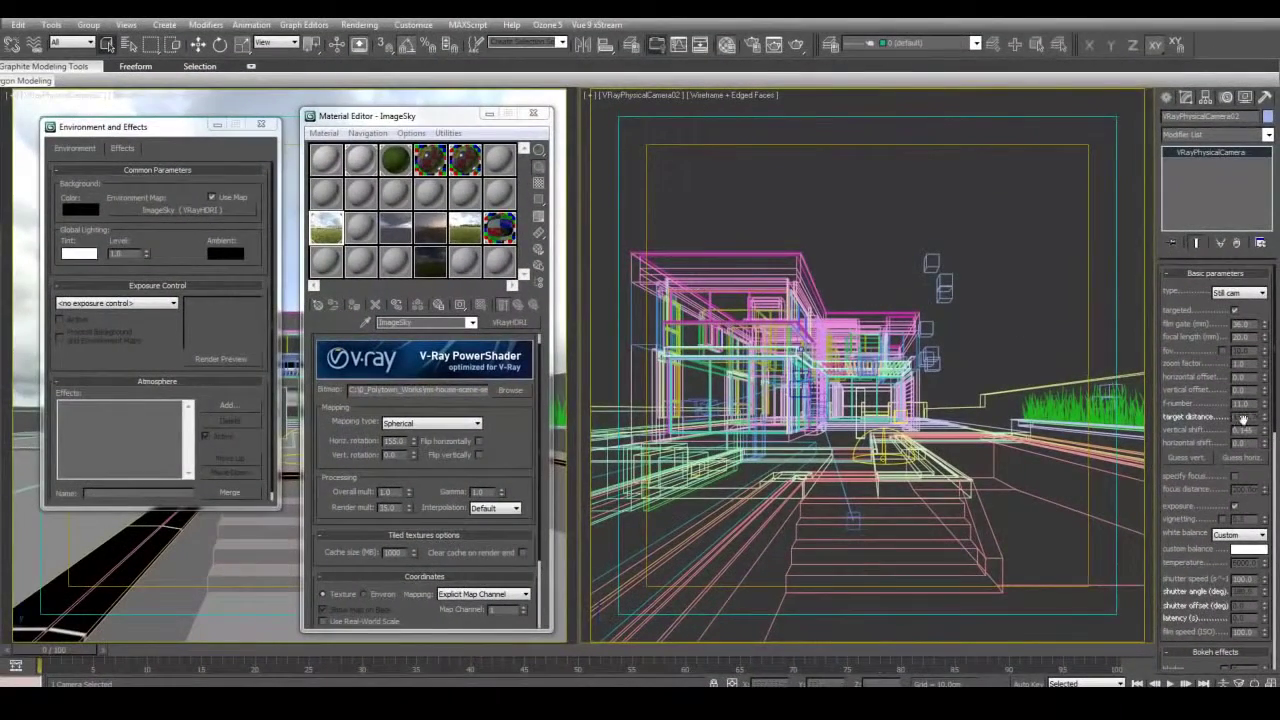
drag(1216, 474, 1216, 456)
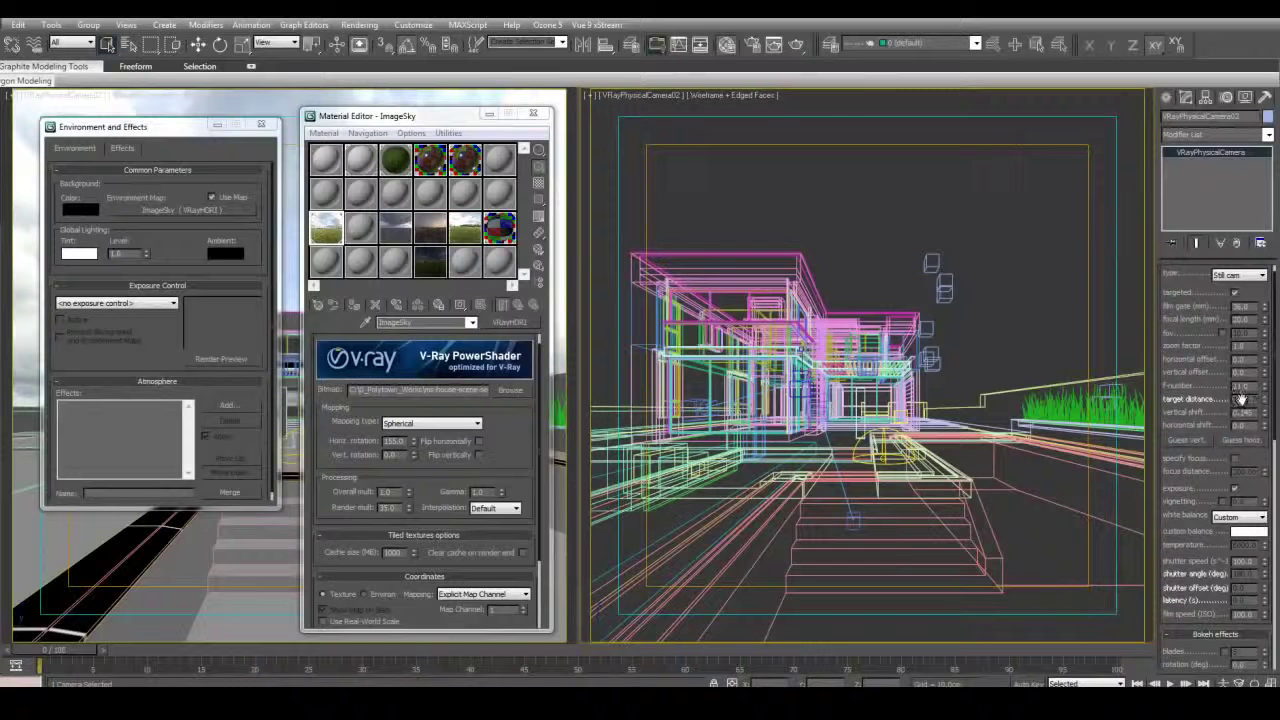
mouse_move(1226, 441)
mouse_down()
mouse_move(1212, 377)
mouse_move(1213, 456)
mouse_up()
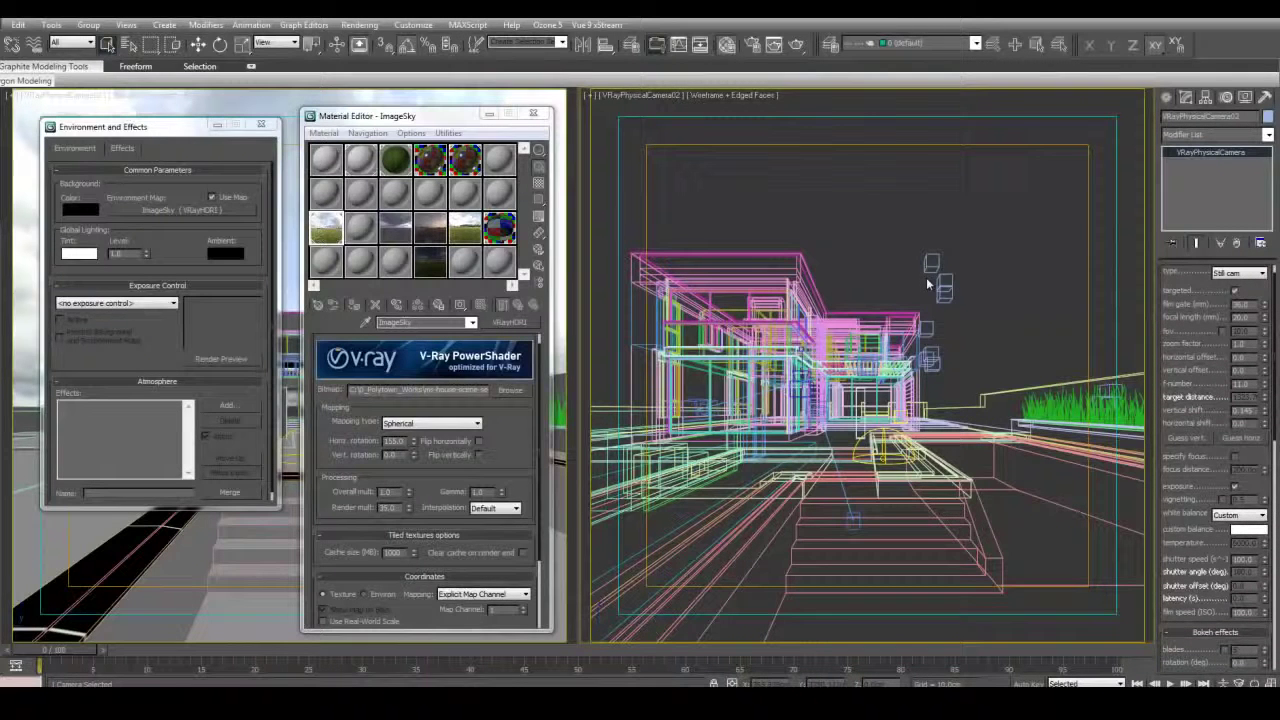
mouse_move(1195, 410)
mouse_down()
mouse_move(1193, 378)
mouse_move(1206, 412)
mouse_up()
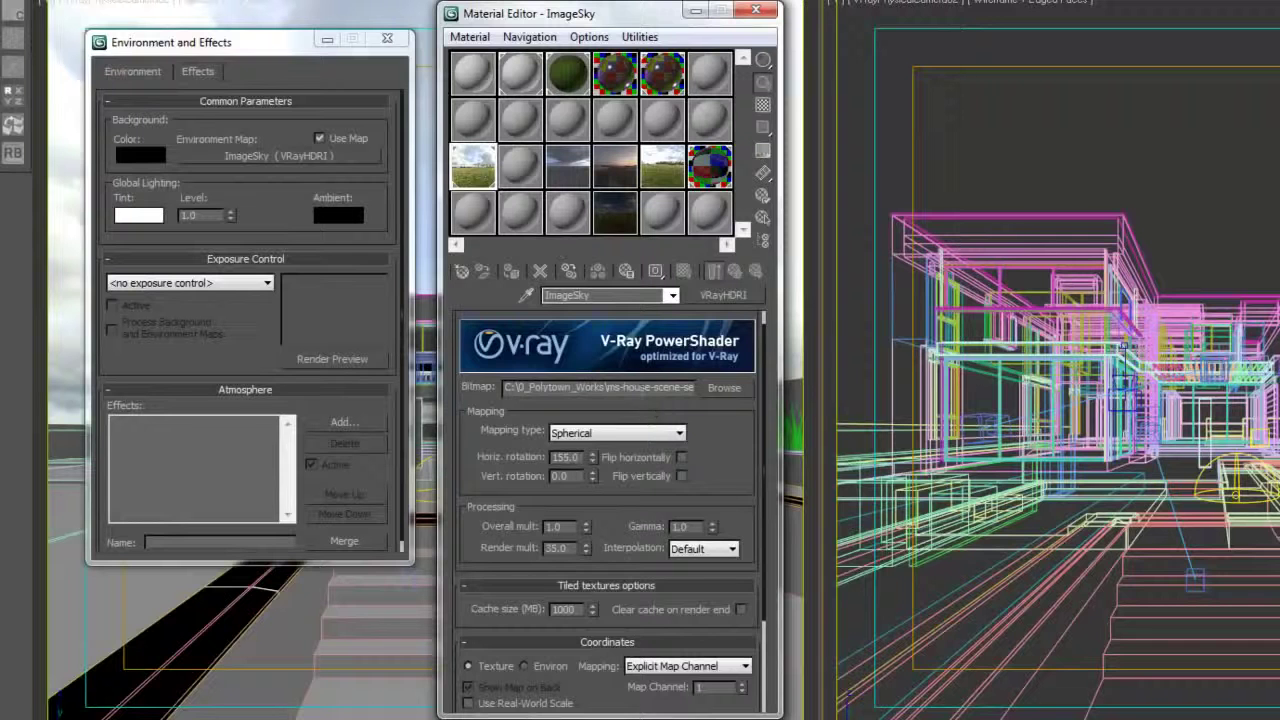
- Review ImageSky's bitmap file name, Spherical mapping type, rotation values and render multiplier
double_click(692, 388)
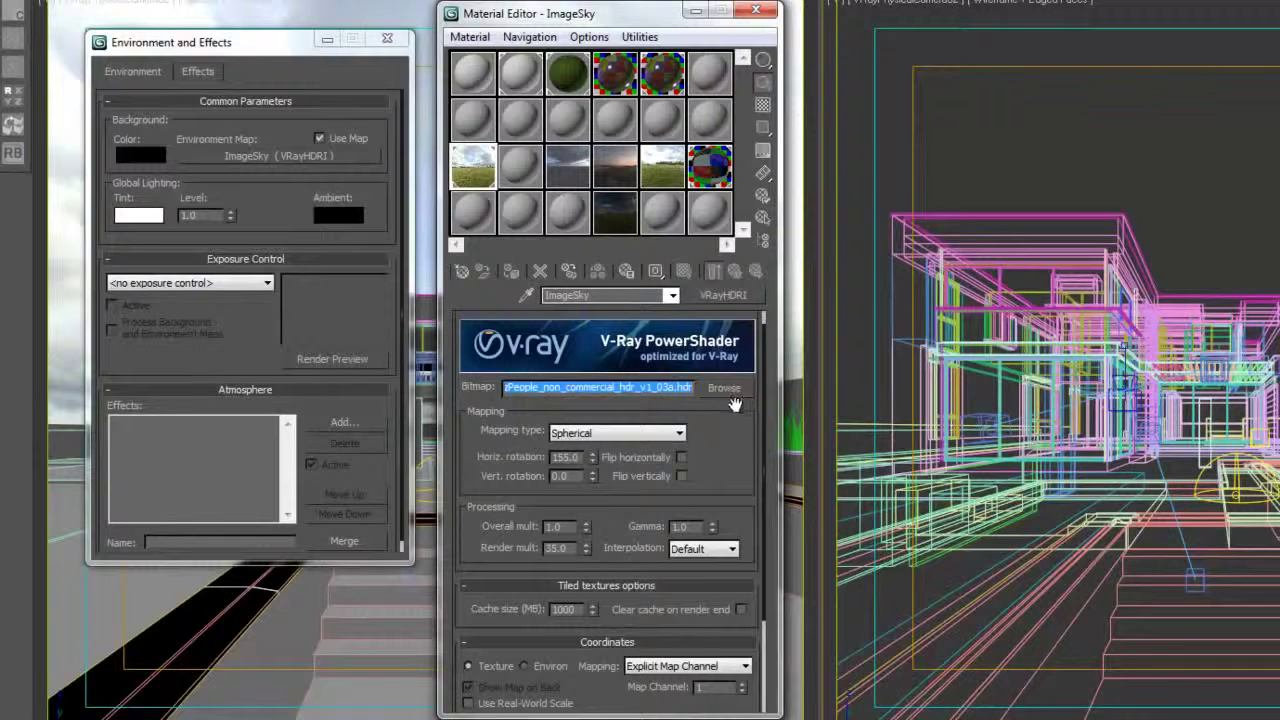
click(682, 433)
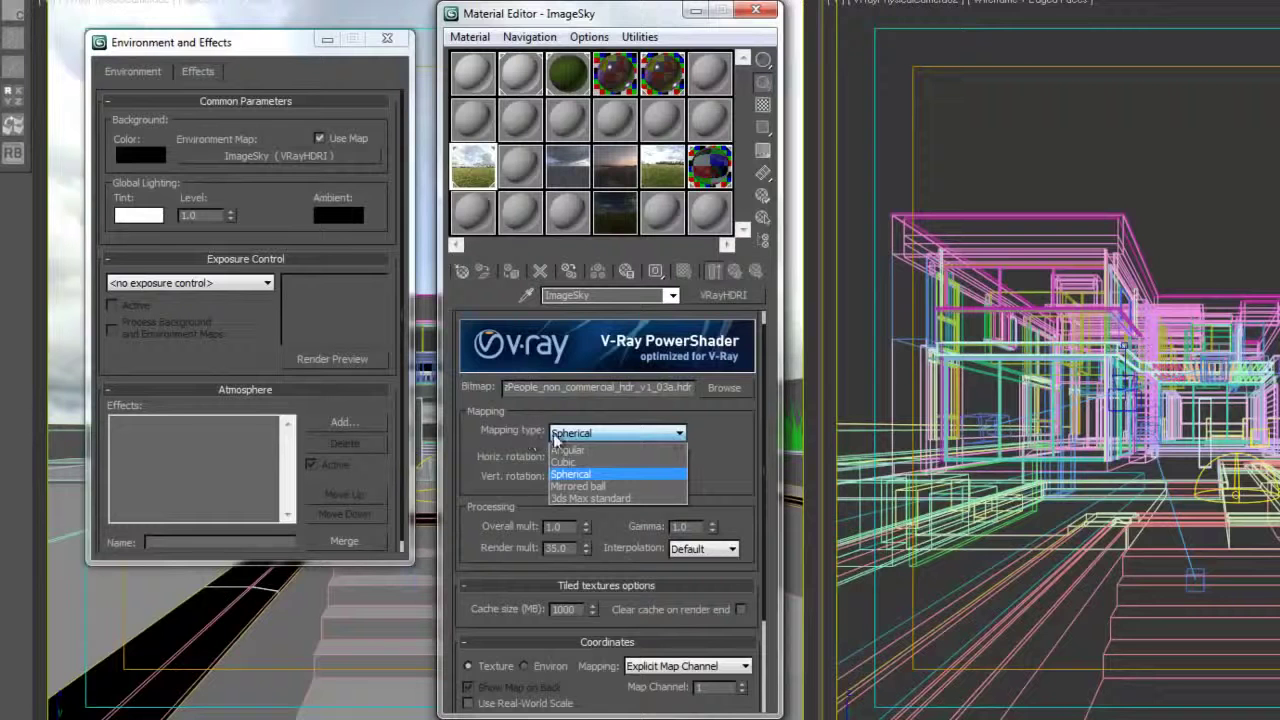
click(578, 474)
drag(748, 456, 701, 409)
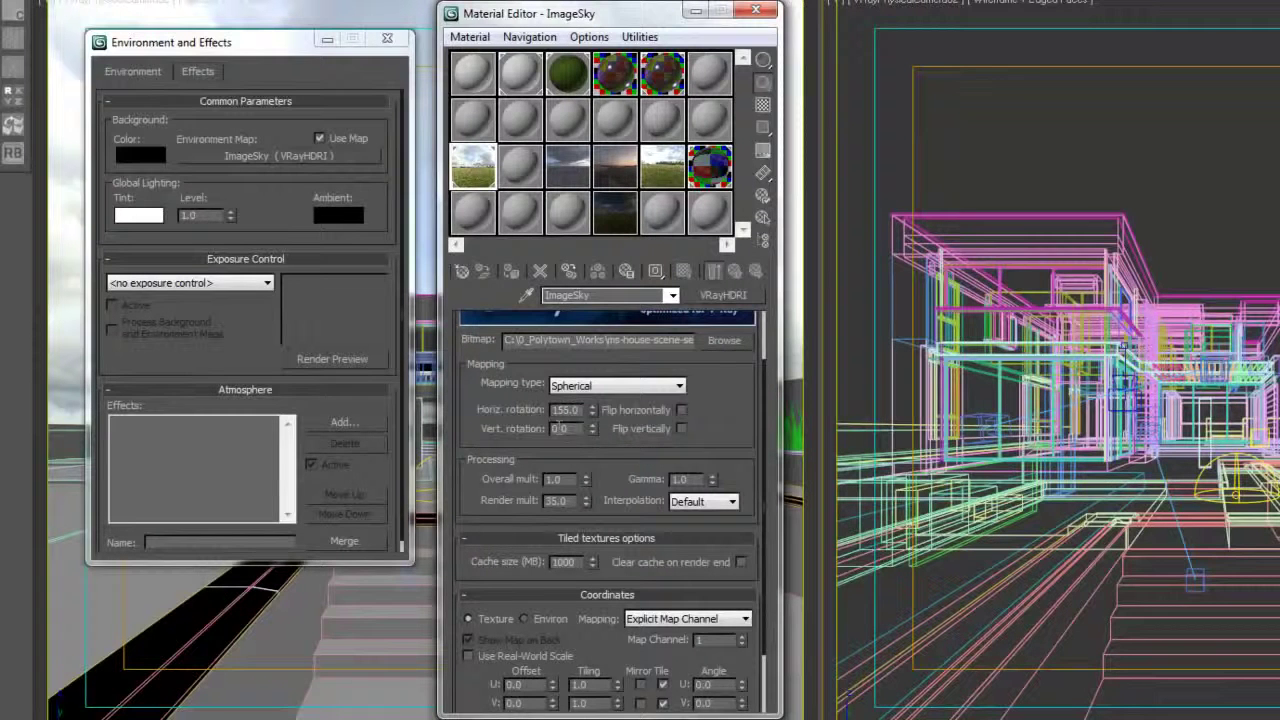
double_click(558, 428)
double_click(556, 500)
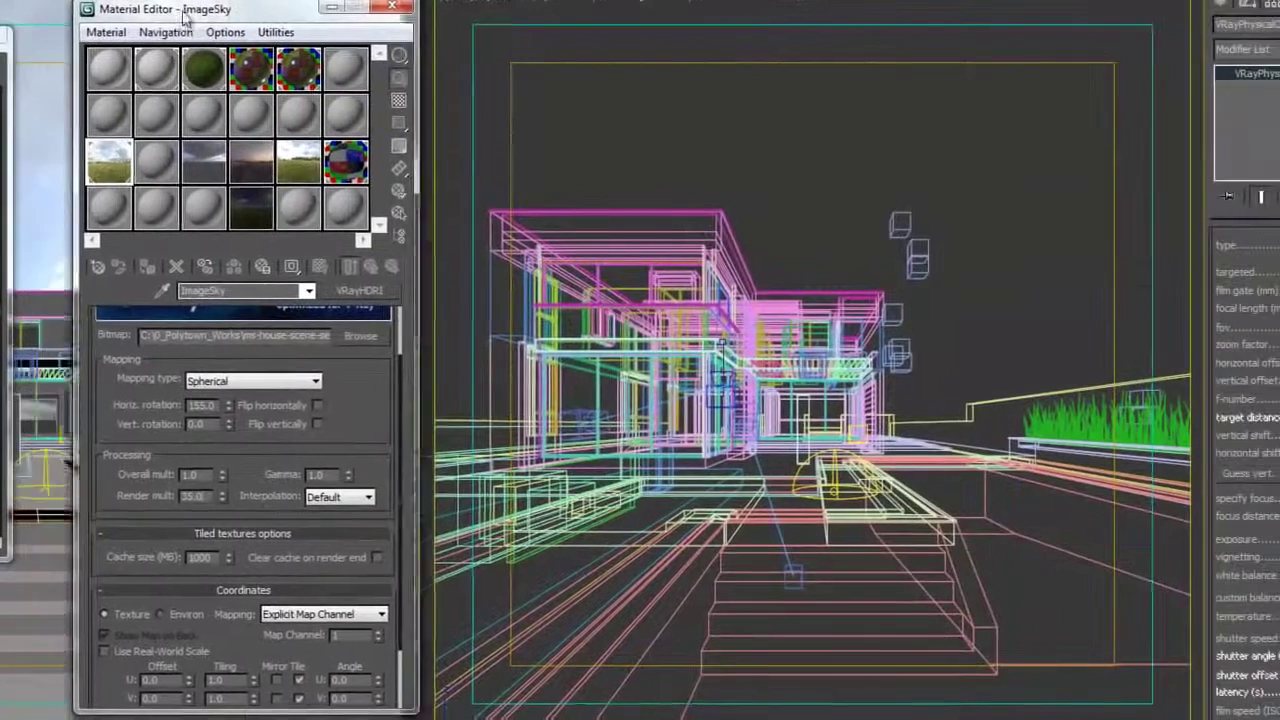
- Set ImageSky's render multiplier to 1.0, minimize the Environment and Effects window and check both multipliers
drag(537, 16, 1065, 20)
key(8)
drag(411, 70, 366, 104)
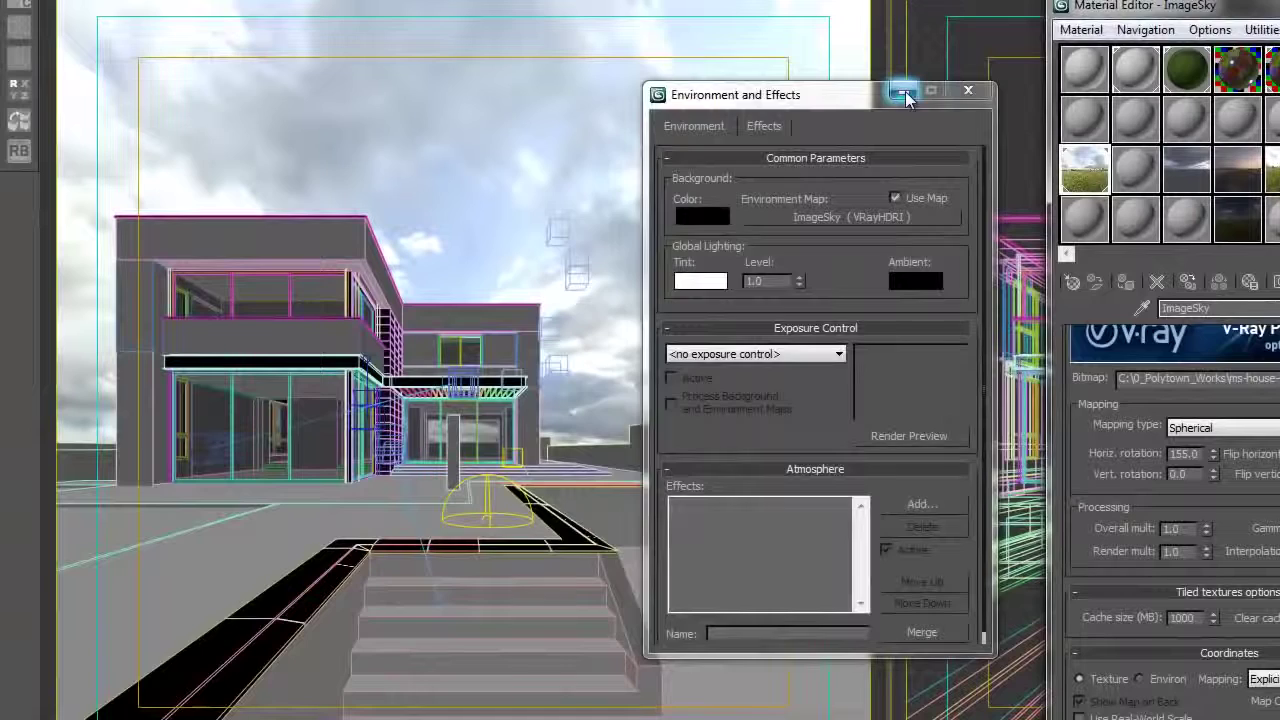
click(916, 91)
drag(1072, 6, 180, 19)
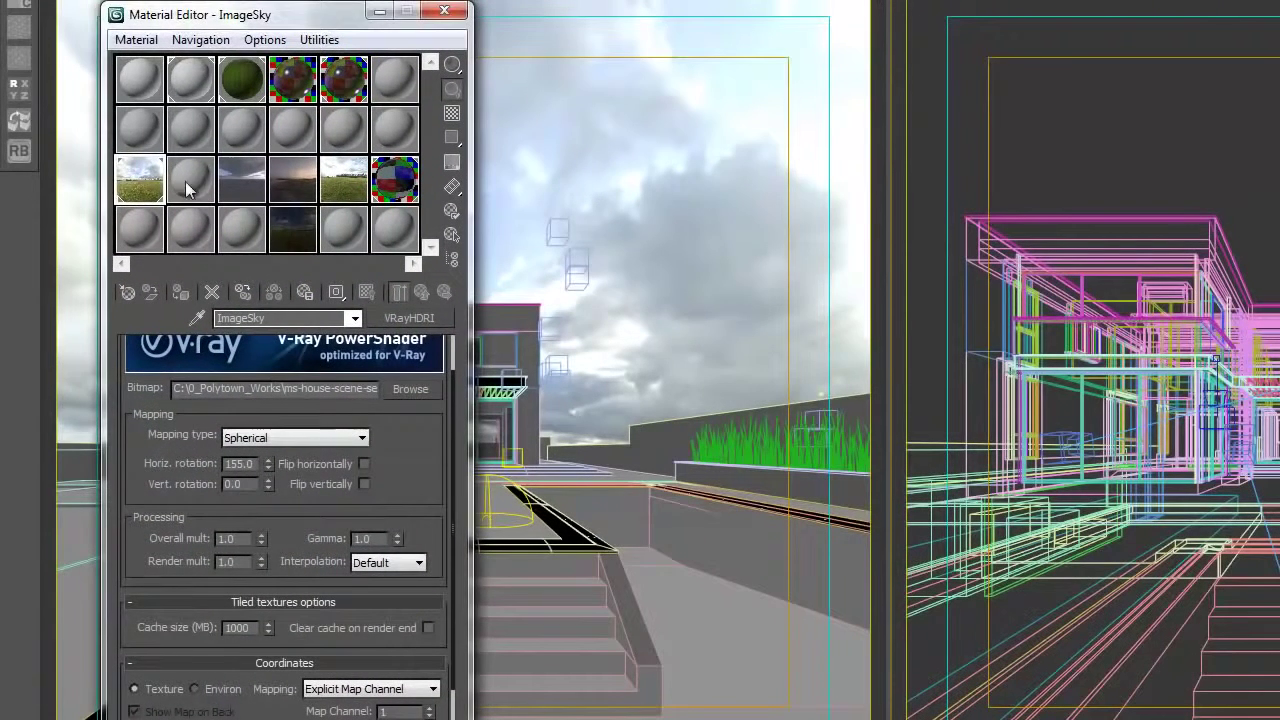
double_click(237, 539)
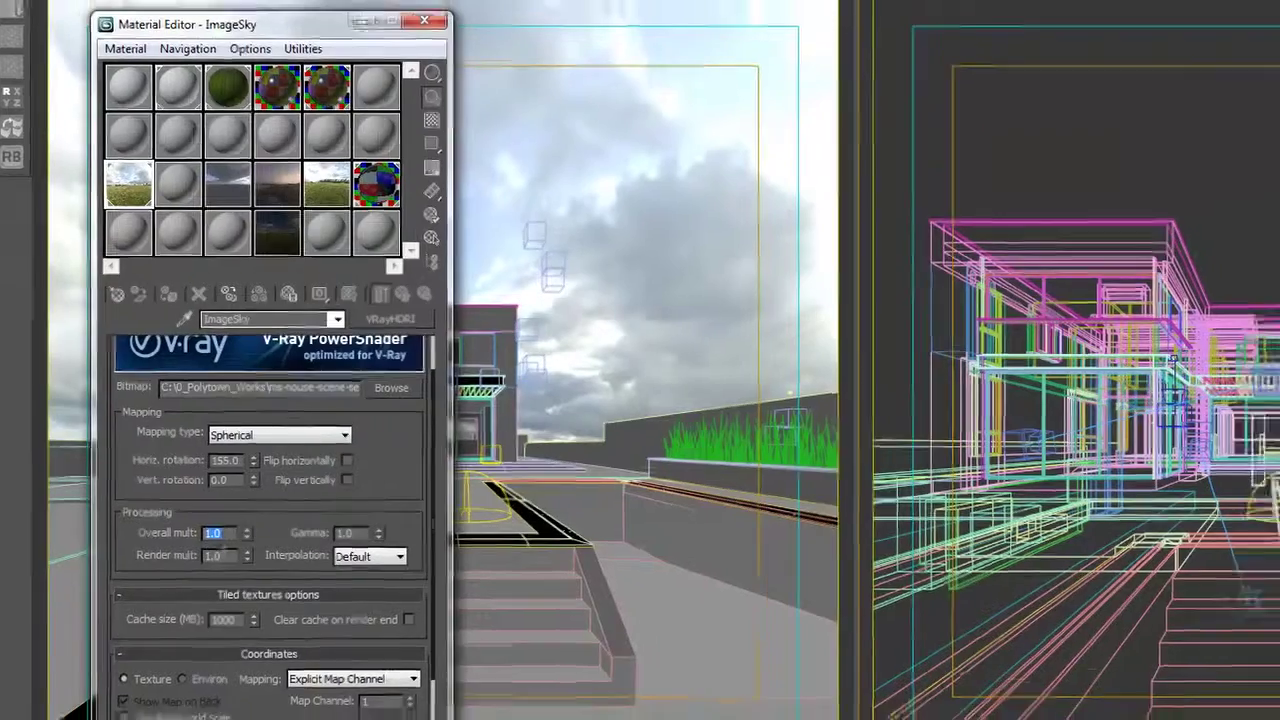
double_click(238, 563)
- Switch the wireframe camera viewport to ActiveShade and move the Material Editor beside the render preview
click(700, 75)
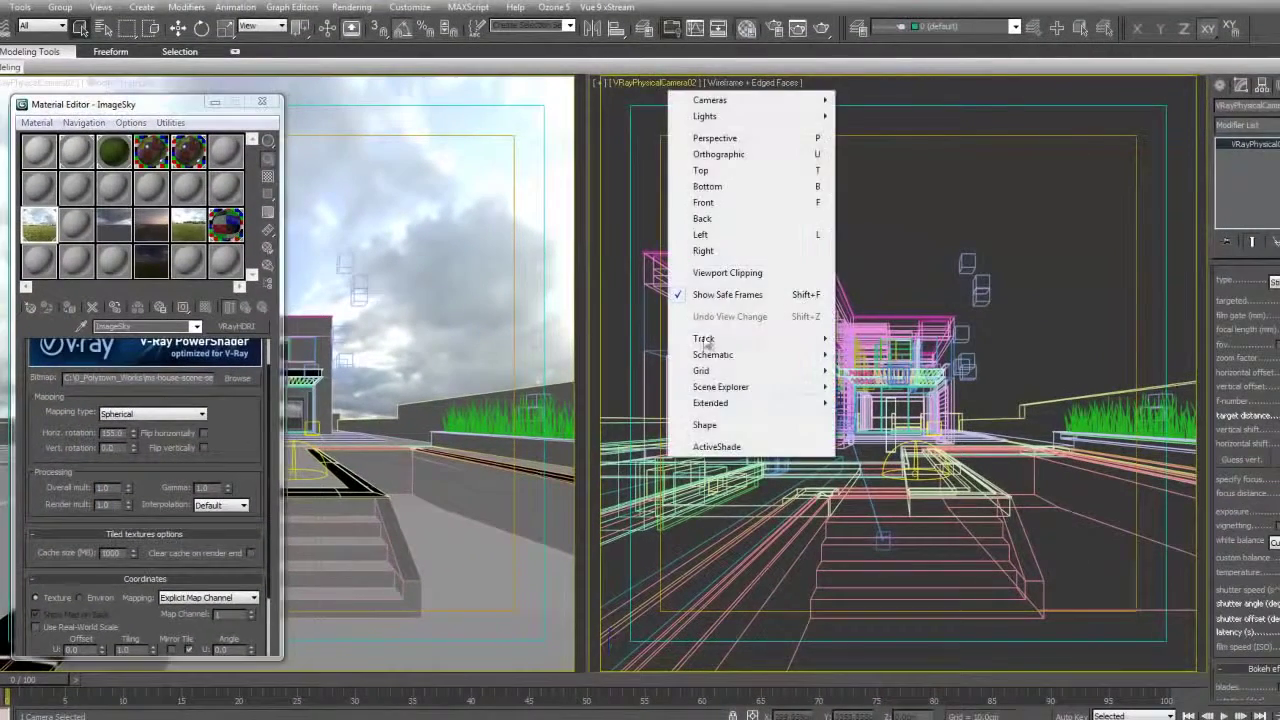
click(718, 450)
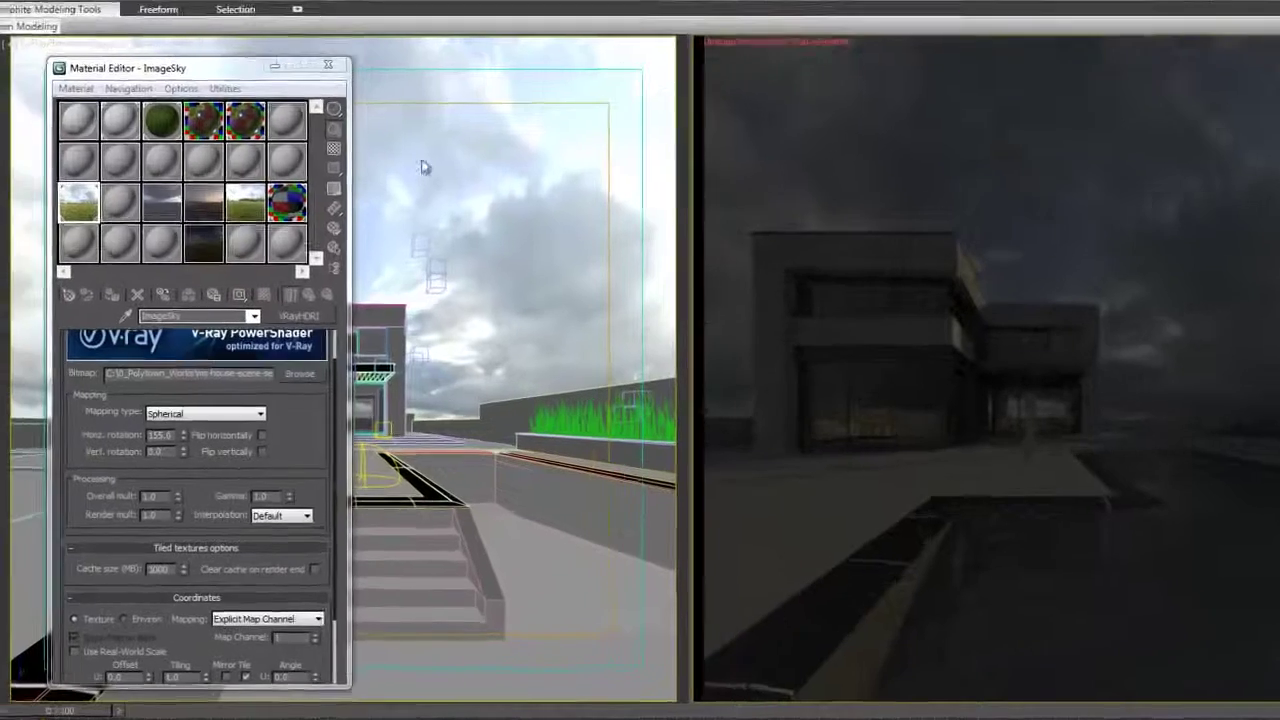
drag(169, 105, 307, 100)
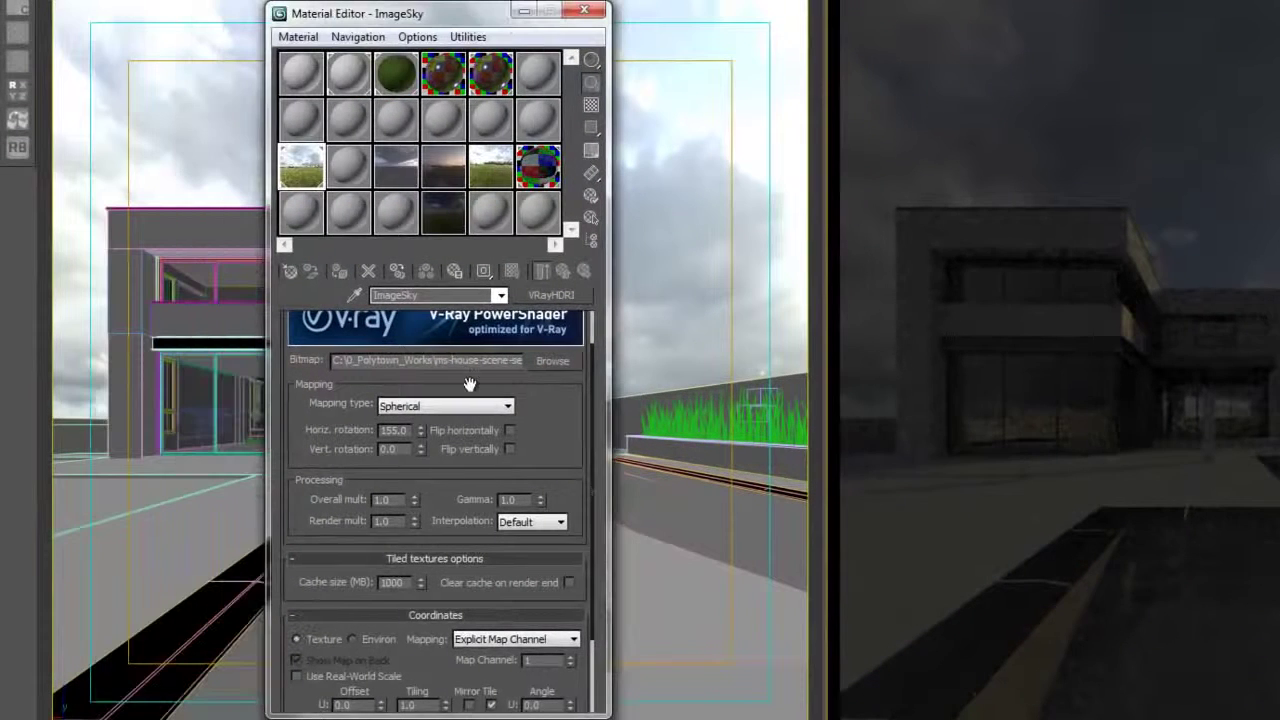
- Raise ImageSky's render multiplier gradually to 25.6 to brighten the ActiveShade preview
drag(415, 493, 421, 455)
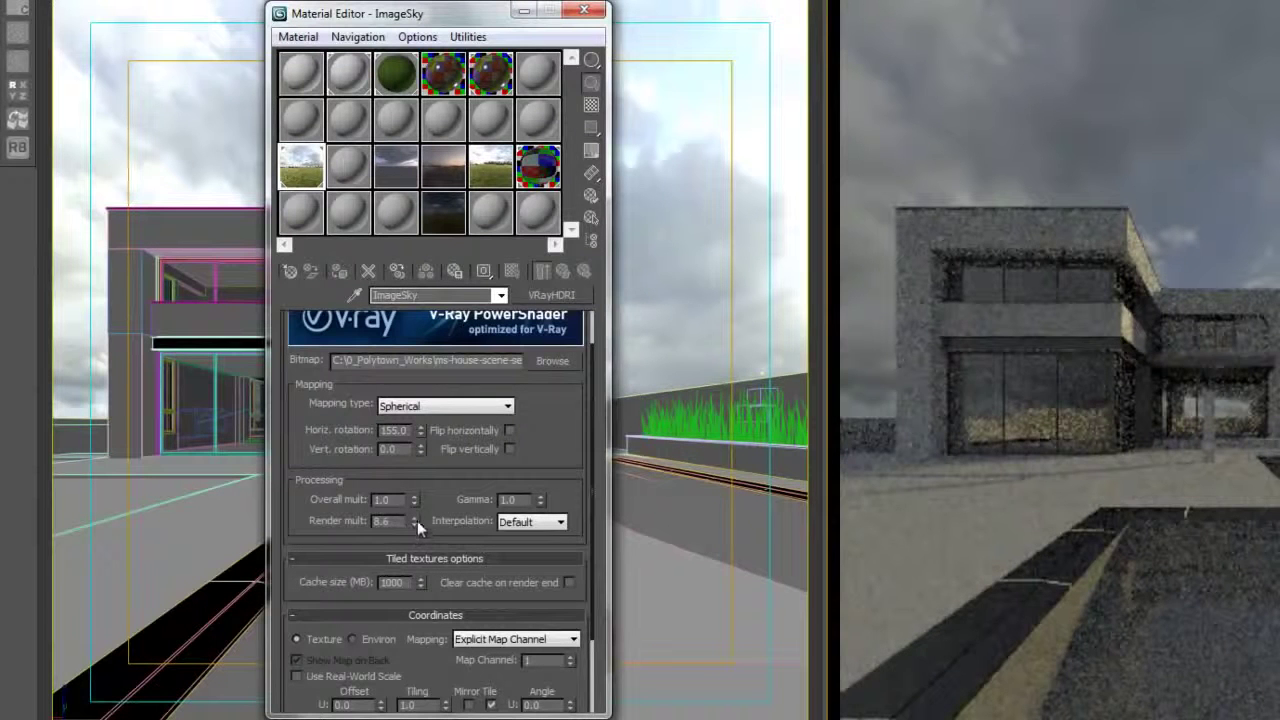
drag(415, 521, 414, 466)
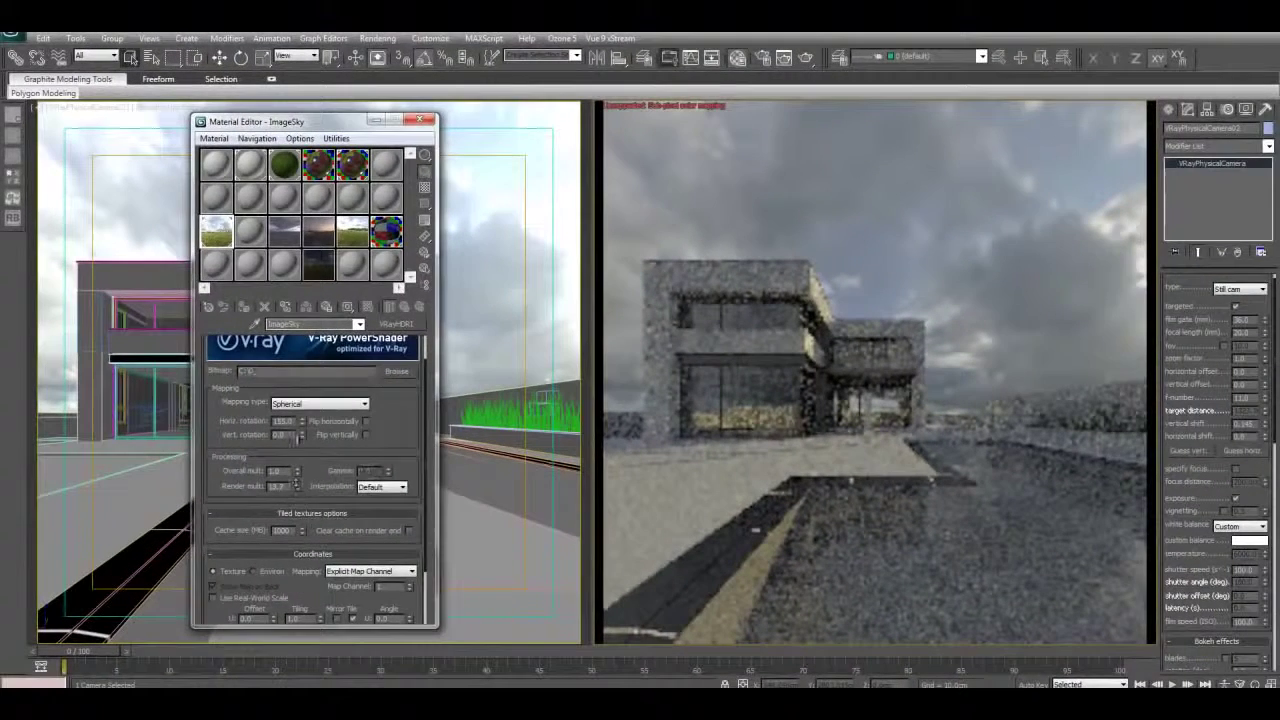
drag(298, 487, 300, 490)
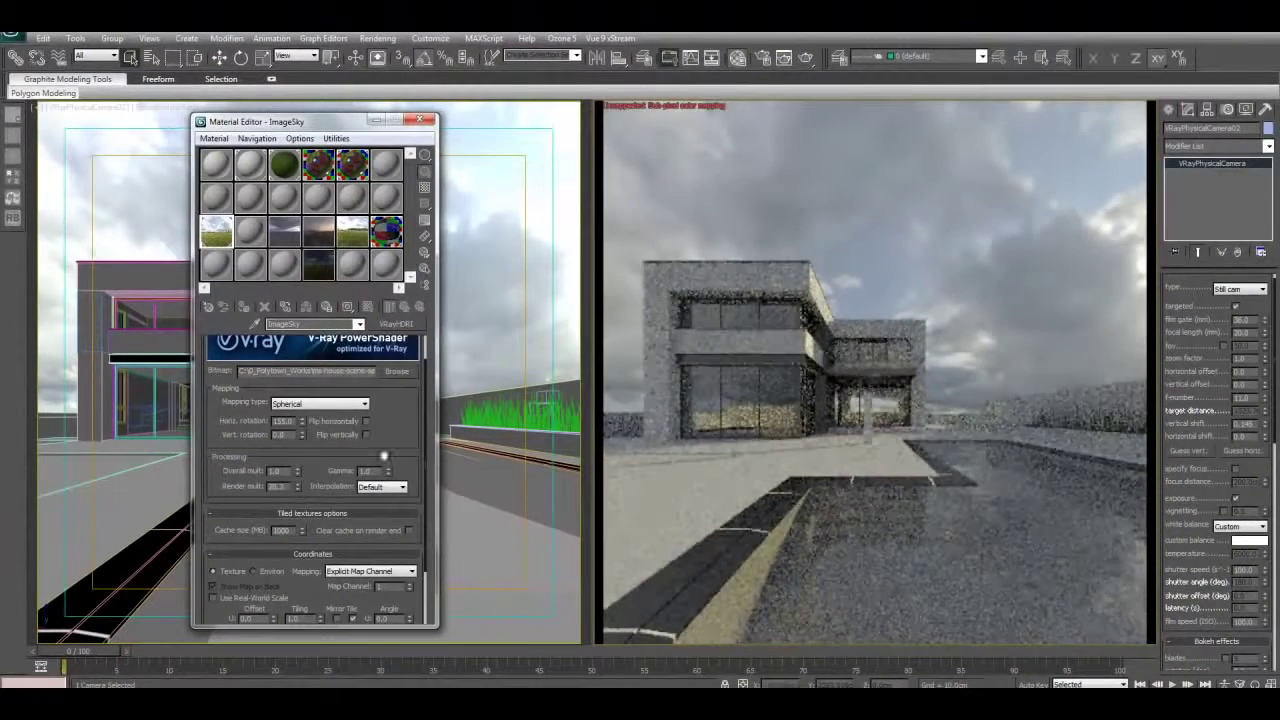
drag(298, 488, 302, 451)
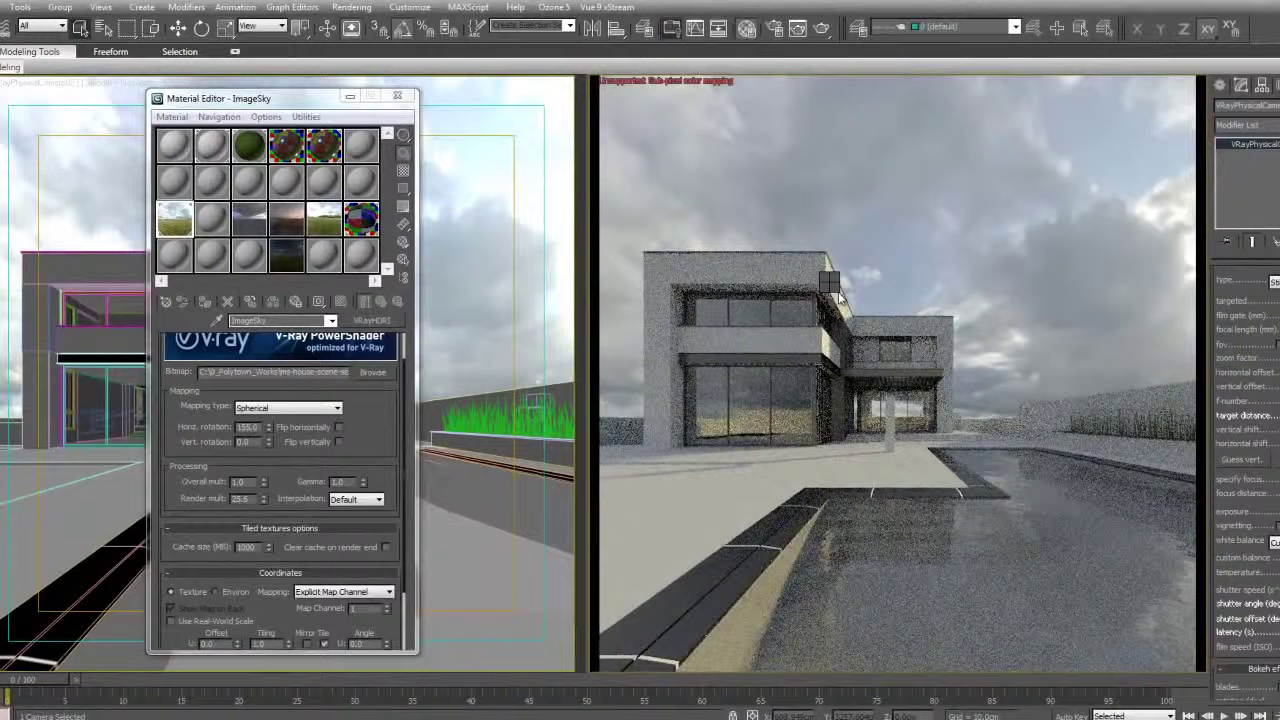
- Increase ImageSky's render multiplier further for a brighter ActiveShade preview of the house
right_click(836, 292)
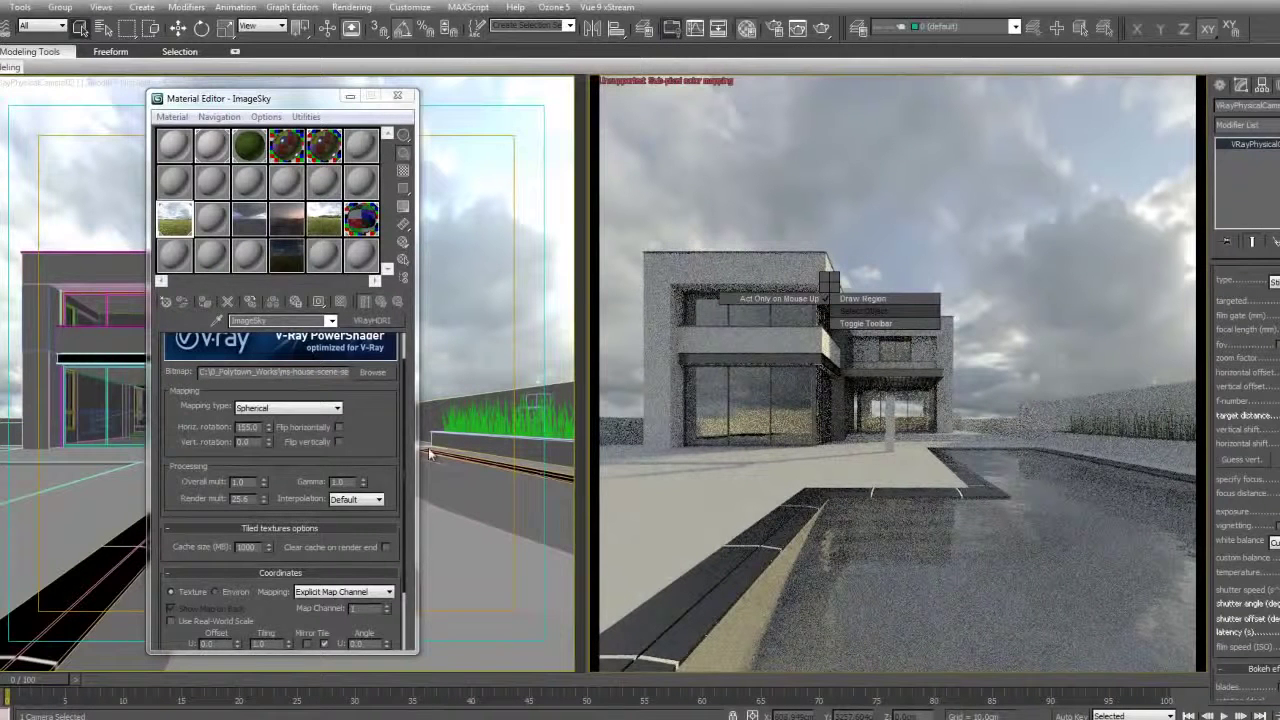
click(265, 499)
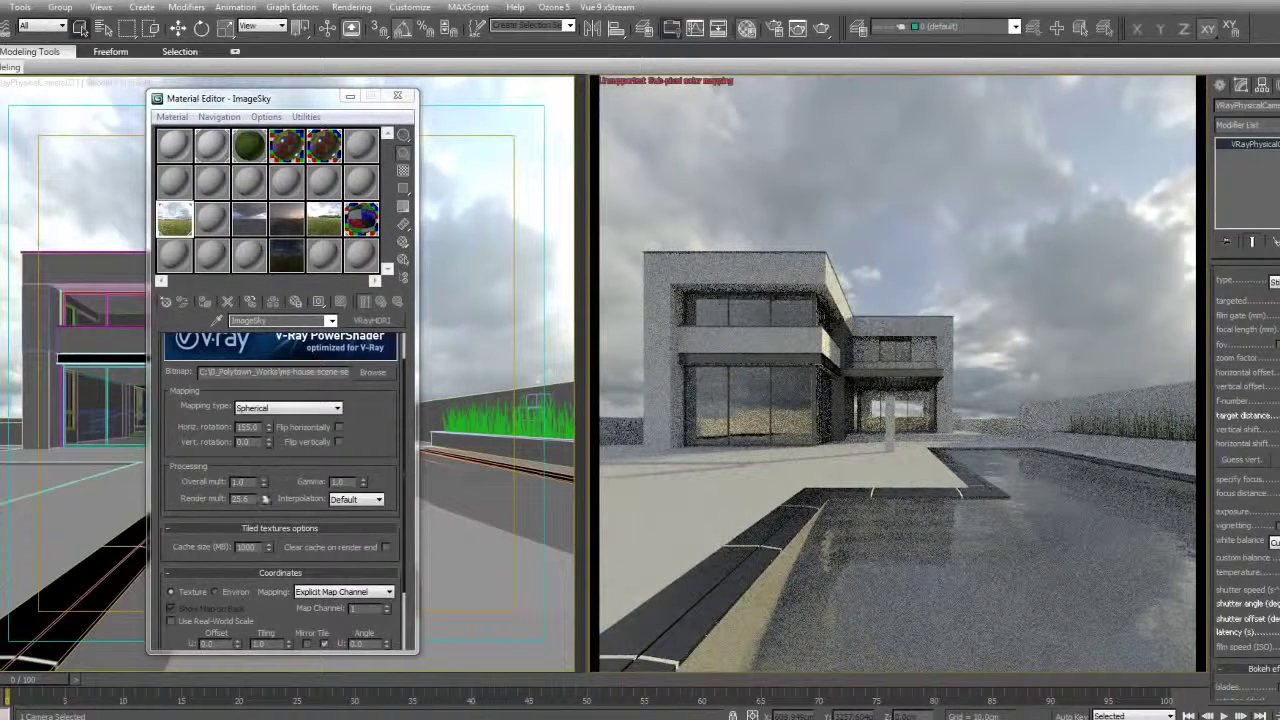
click(265, 499)
drag(263, 494, 272, 419)
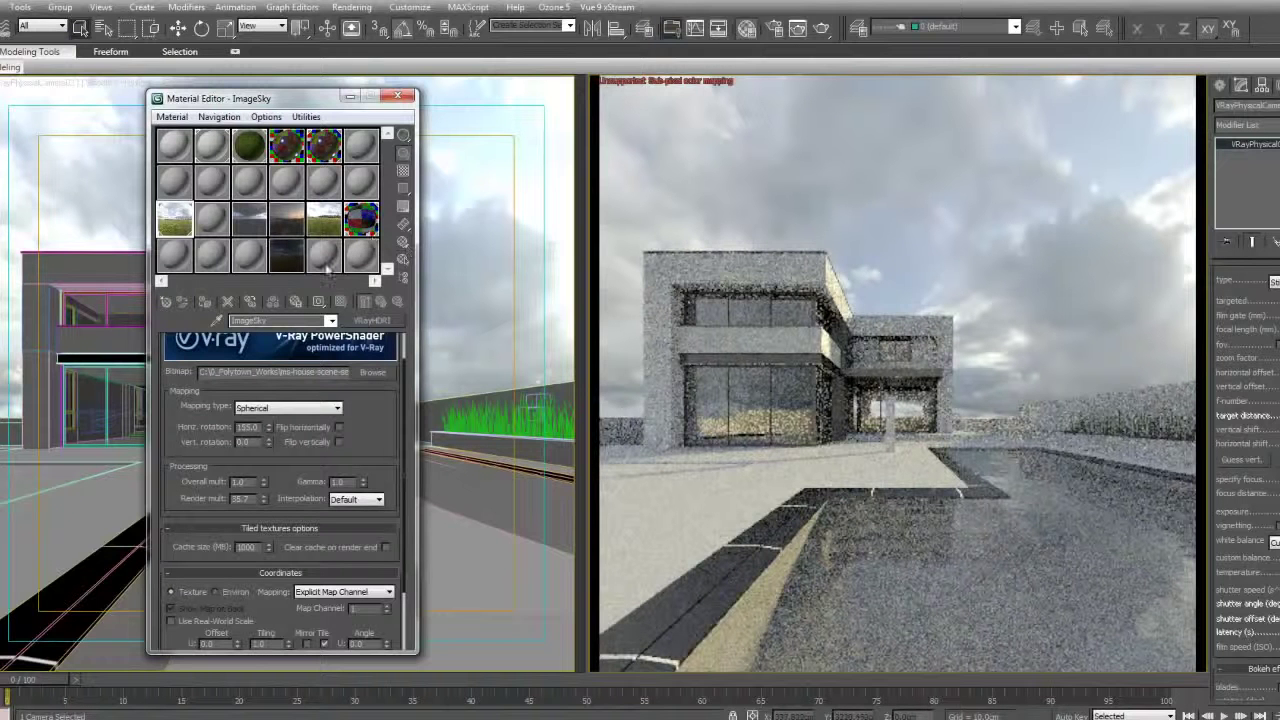
- Adjust ImageSky's horizontal rotation in stages to reposition the clouds and sunlight around the house in the ActiveShade preview
drag(268, 440, 269, 444)
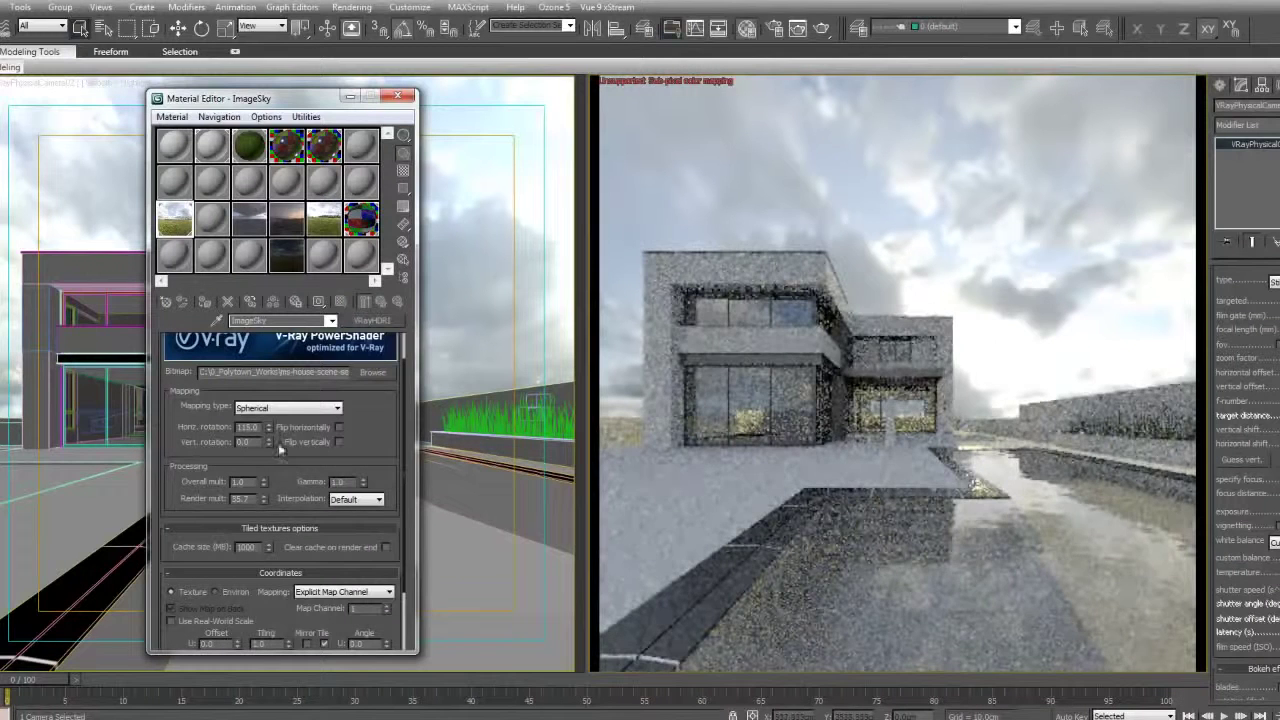
drag(270, 432, 270, 440)
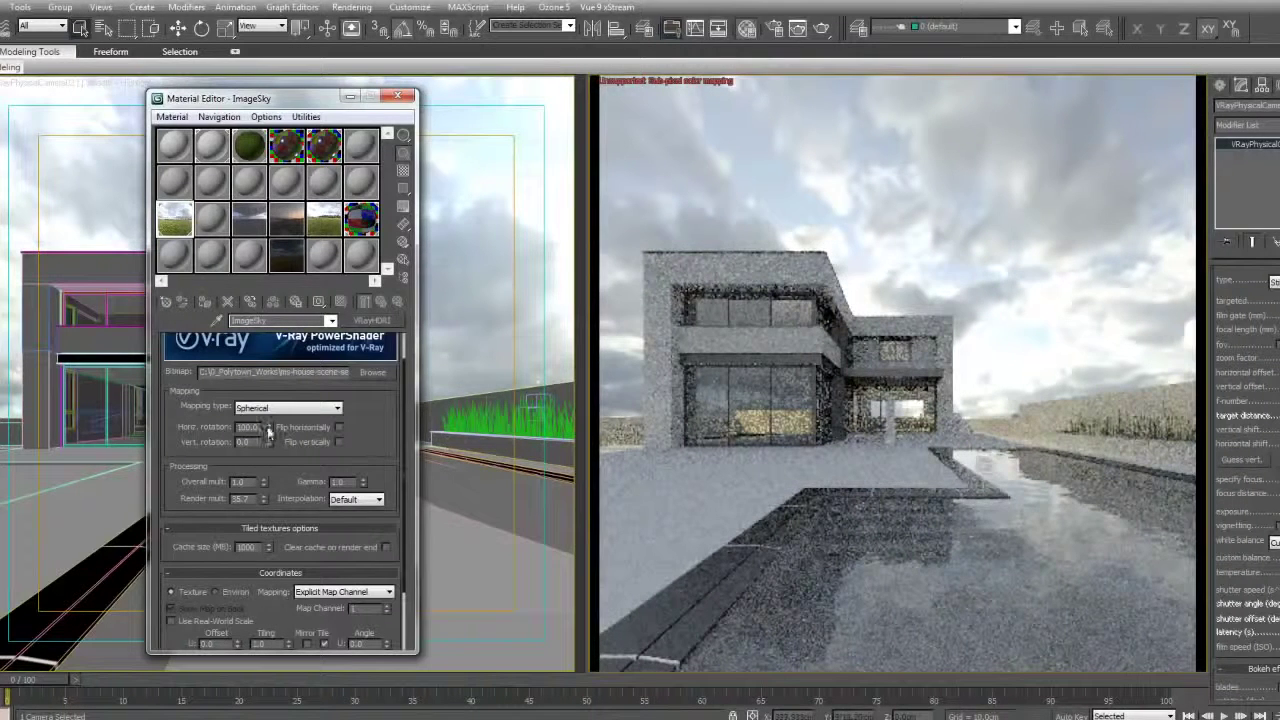
drag(268, 428, 320, 460)
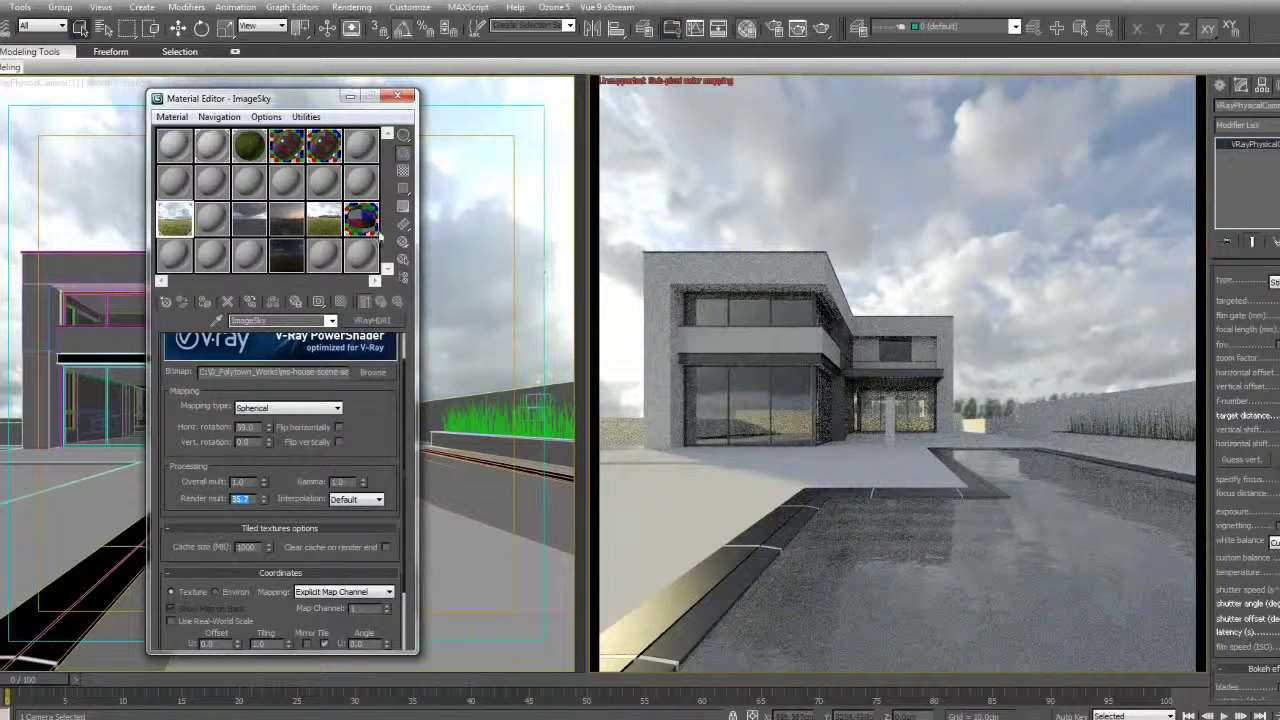
- Inspect the bitmap path and render multiplier of the Low_Sun_Clouds HDRI map in the Material Editor
click(248, 218)
drag(205, 372, 405, 374)
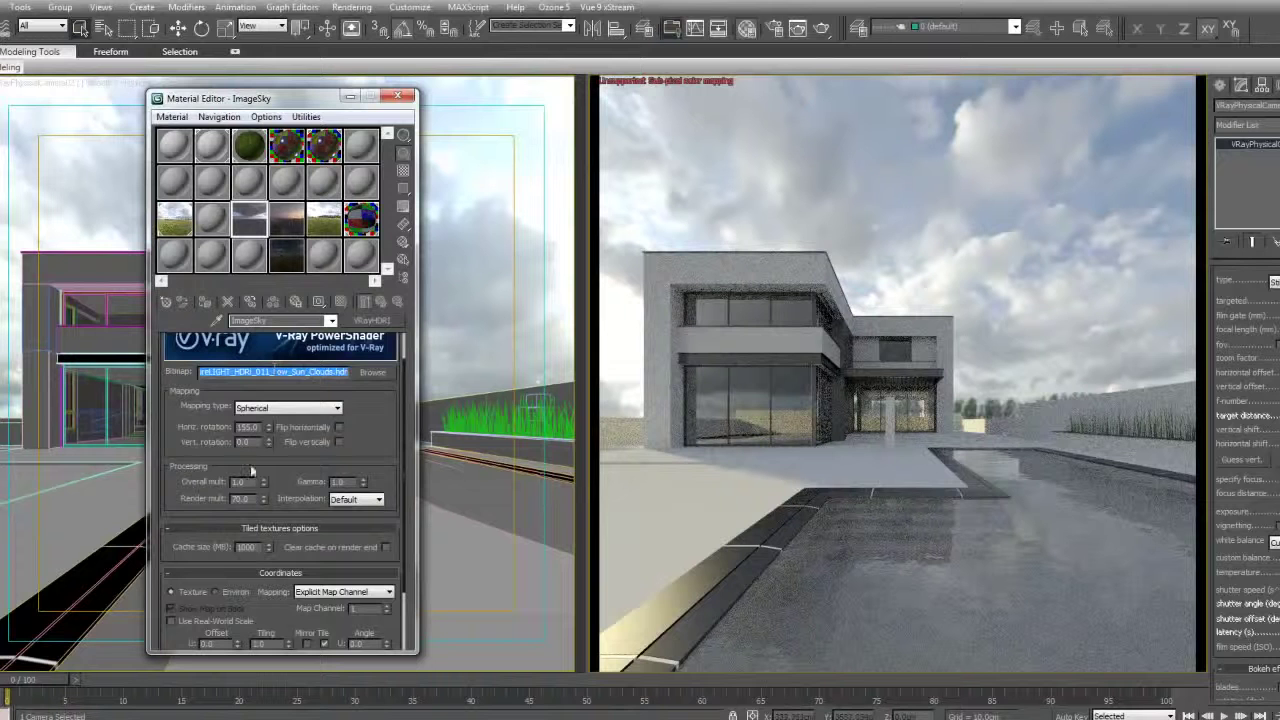
double_click(241, 498)
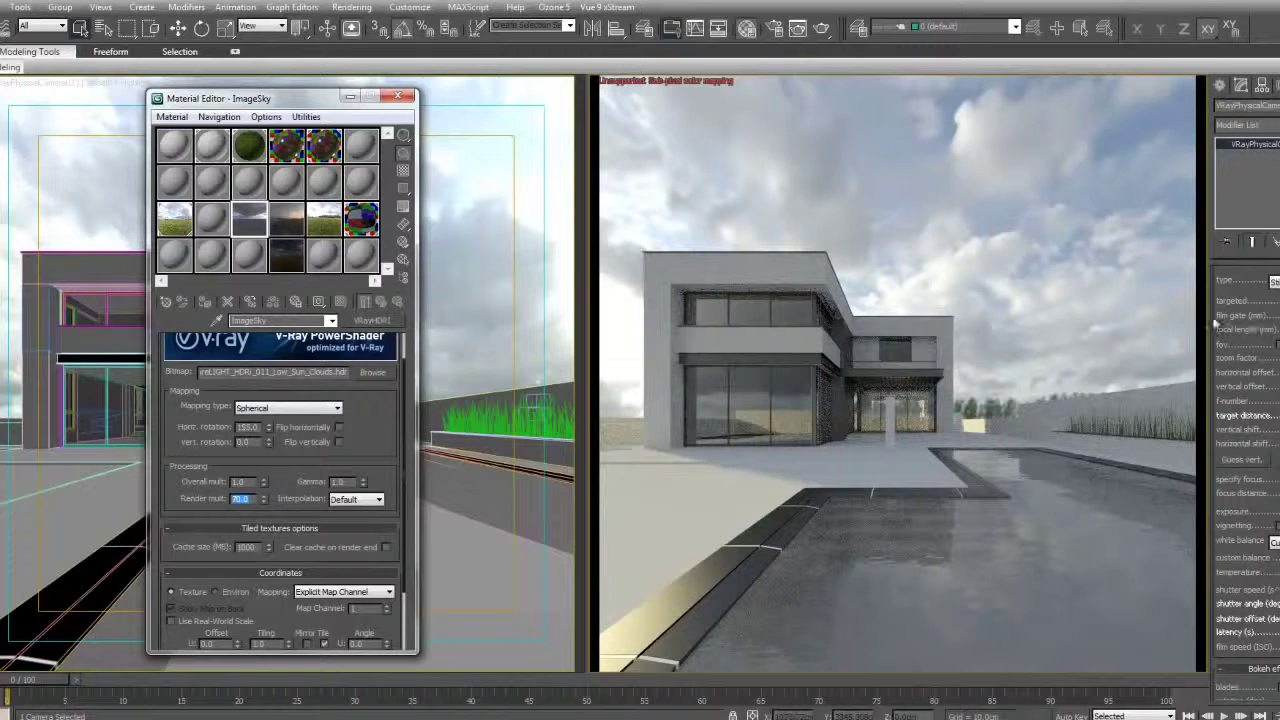
- Select VRayLight07 from the scene and assign the Low_Sun_Clouds HDRI to its dome texture as an instance
click(103, 29)
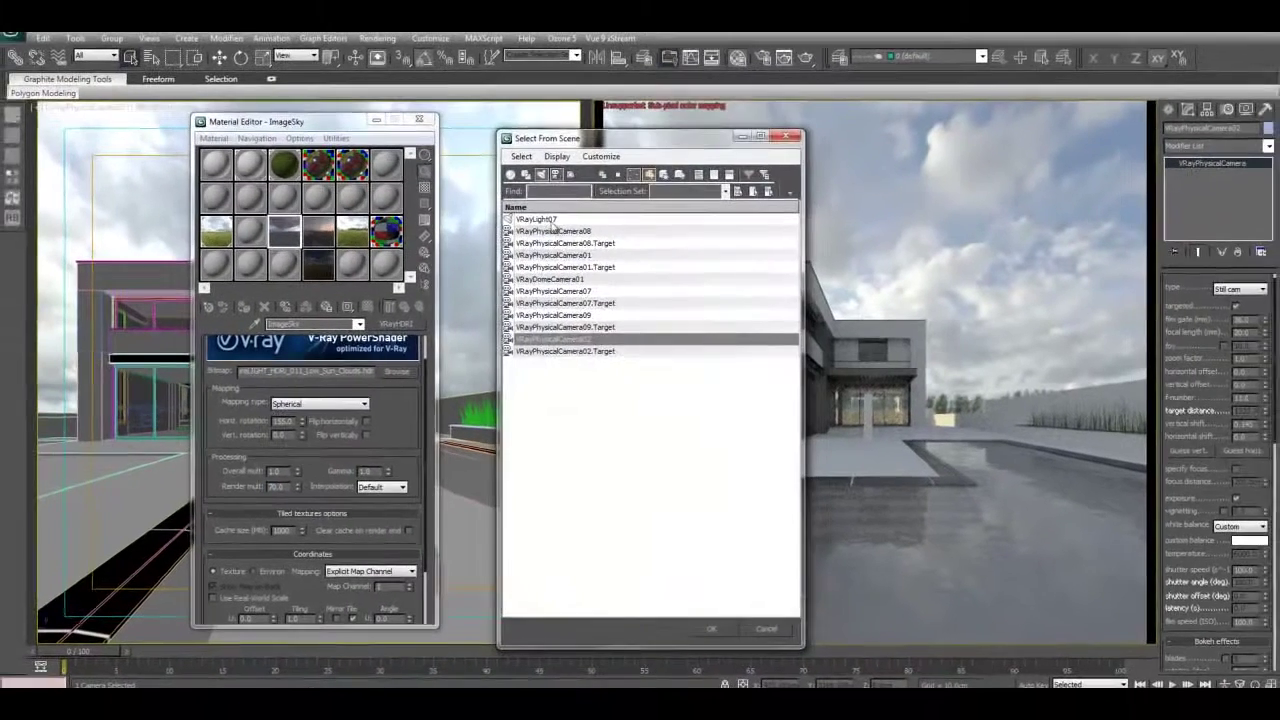
click(551, 210)
double_click(553, 222)
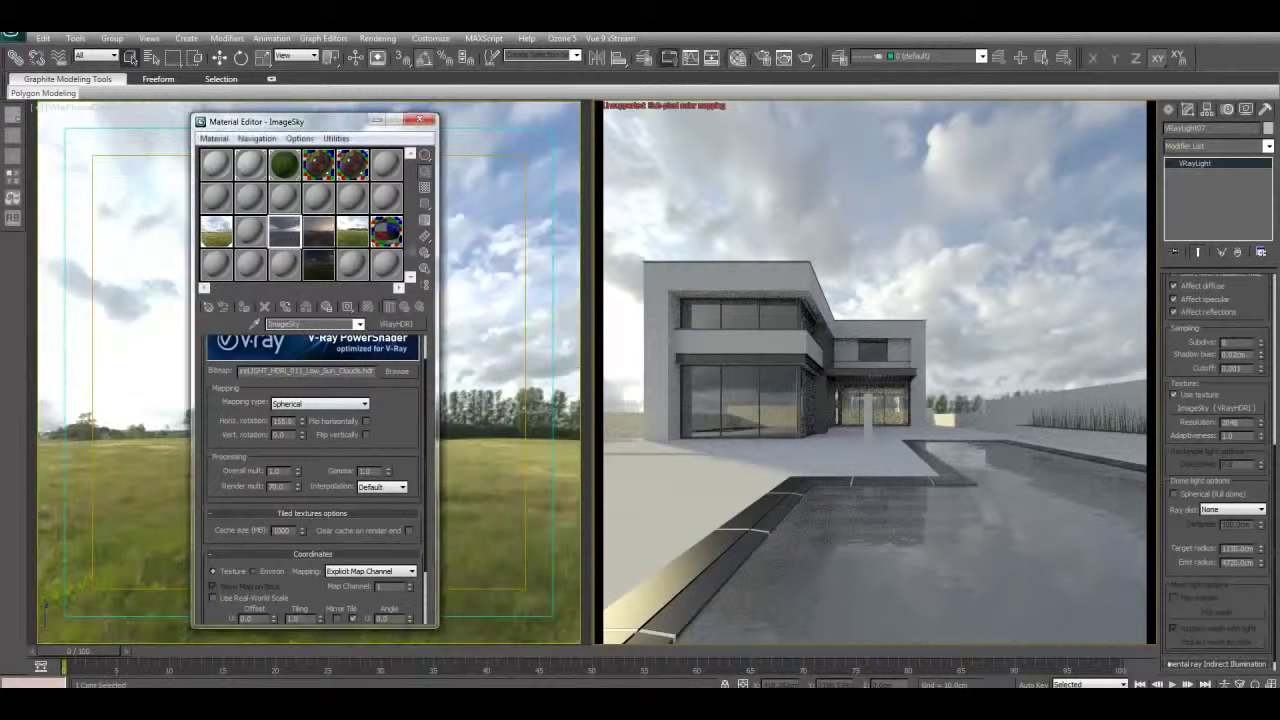
mouse_move(1232, 410)
mouse_down()
mouse_move(1210, 426)
mouse_move(1221, 426)
mouse_move(1132, 374)
mouse_move(1211, 406)
mouse_up()
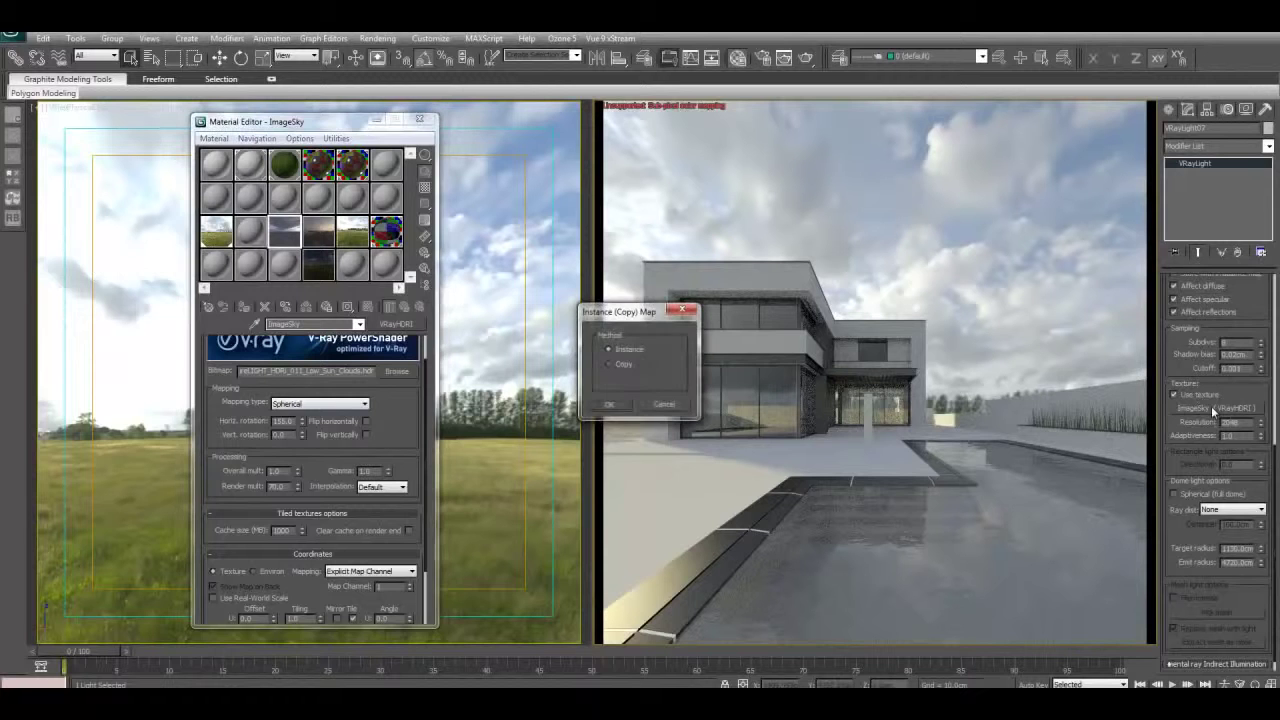
click(624, 405)
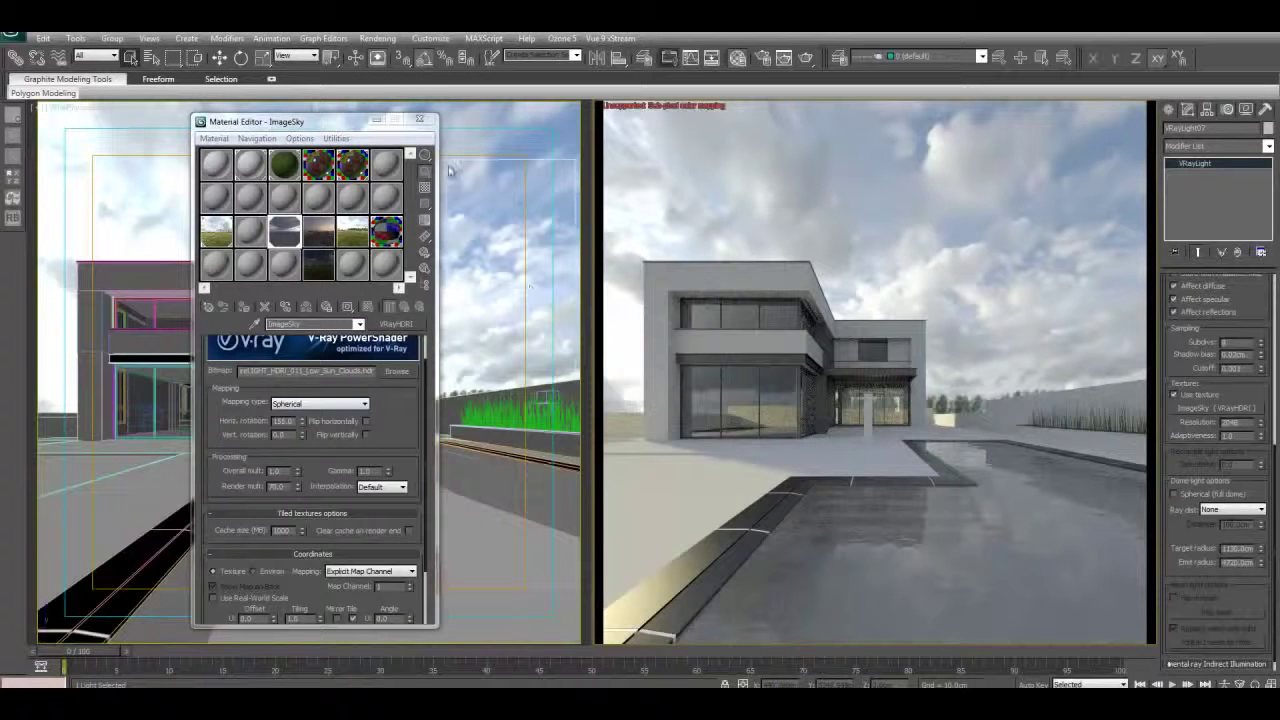
- Assign the Low_Sun_Clouds HDRI as an instance to the environment map in Environment and Effects
click(378, 38)
click(405, 130)
drag(596, 248, 599, 264)
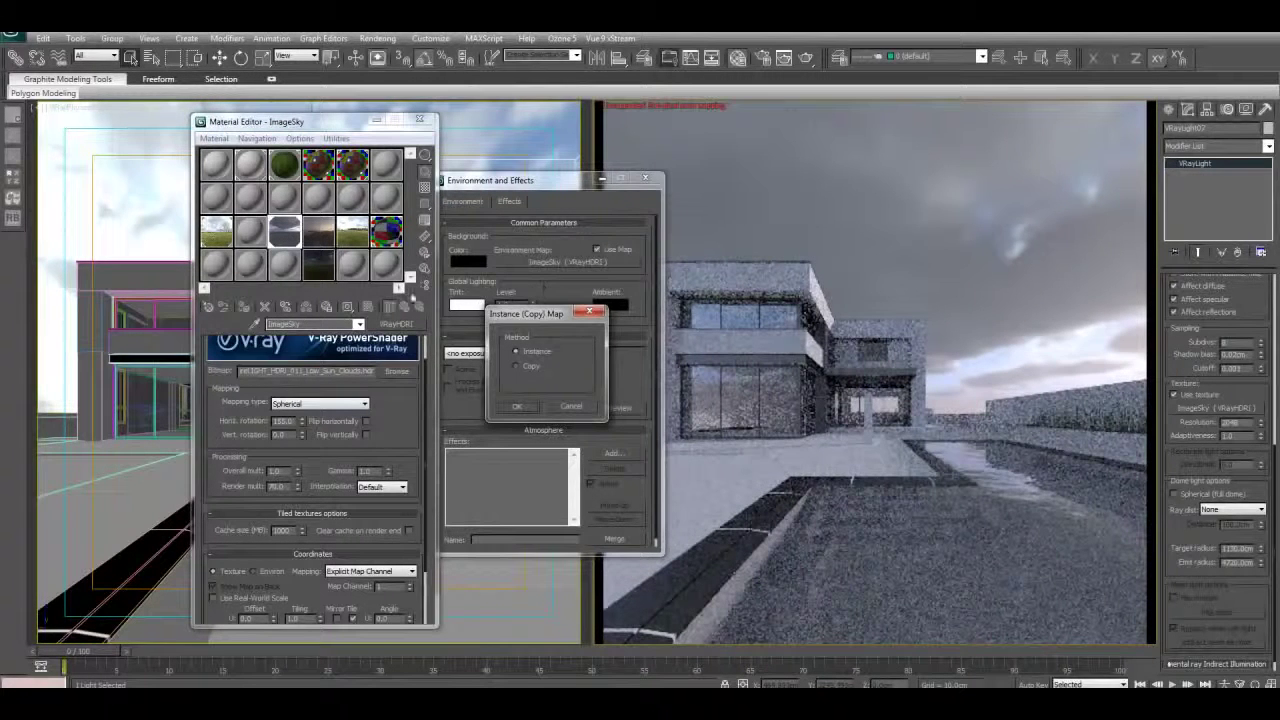
click(522, 405)
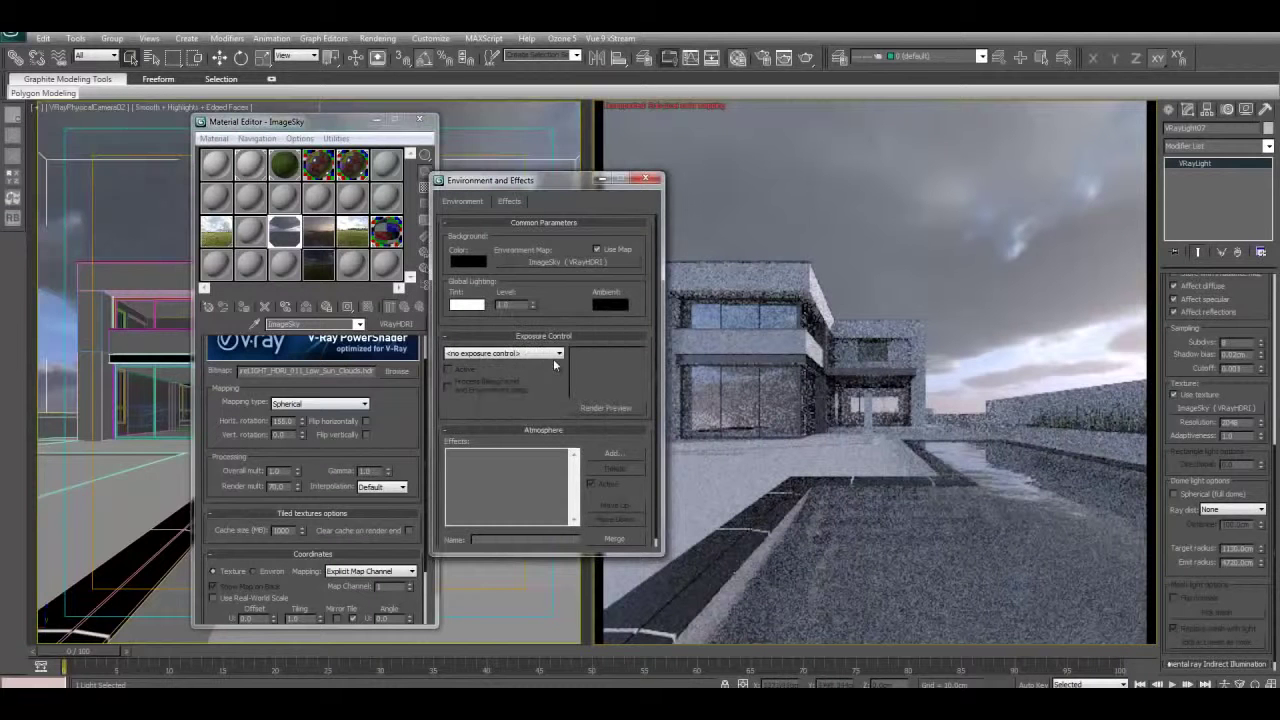
- Match the Low_Sun_Clouds map's horizontal rotation to the grassy-field sky's, close the Material Editor and minimize Environment and Effects
click(229, 237)
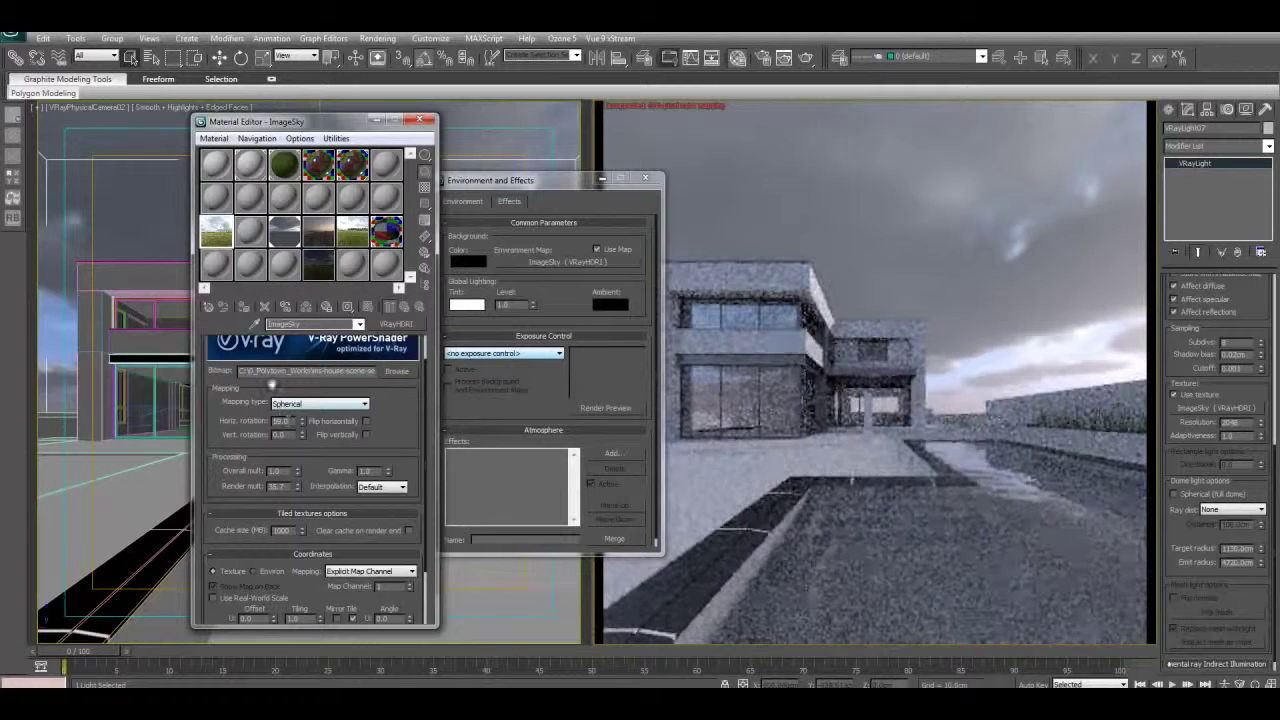
double_click(284, 421)
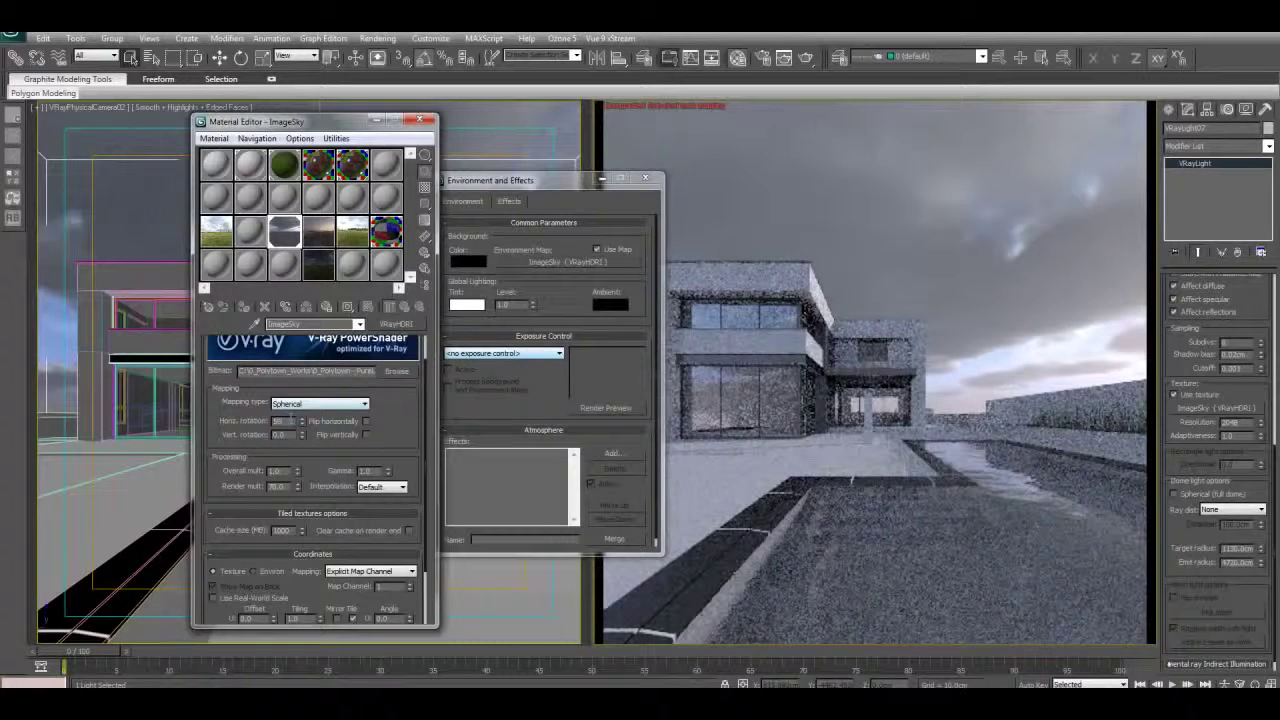
click(418, 121)
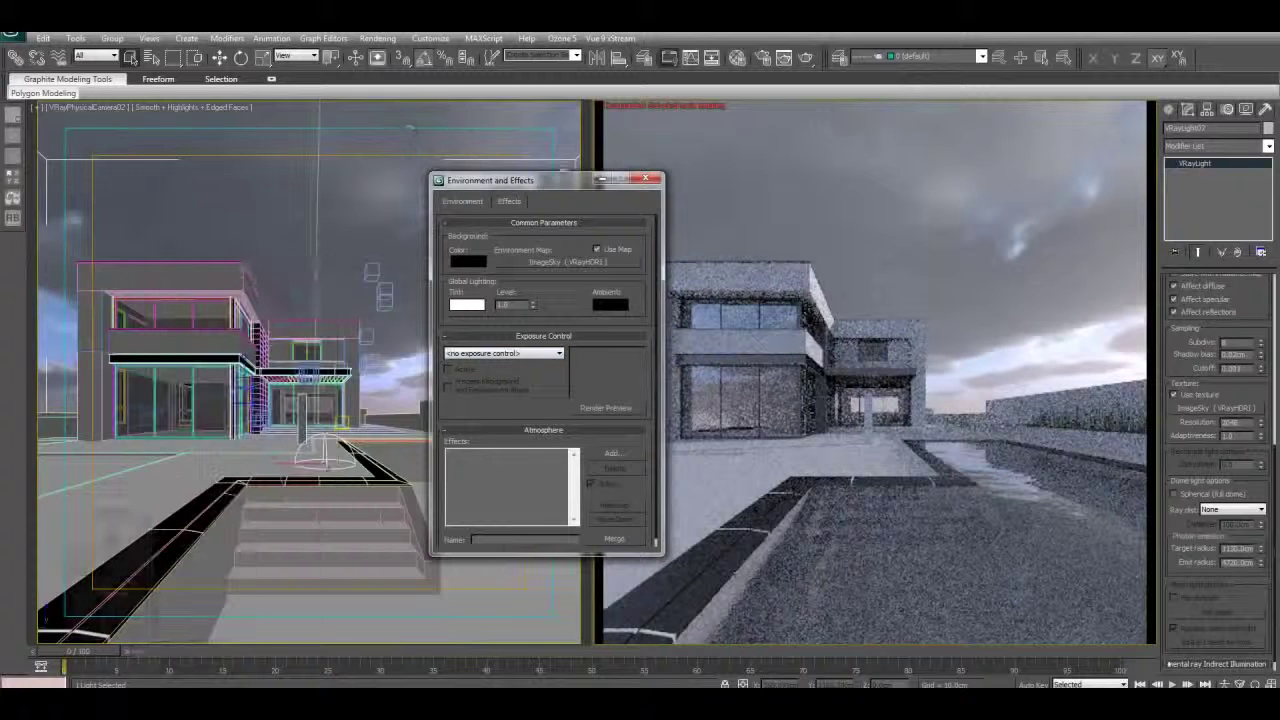
click(601, 179)
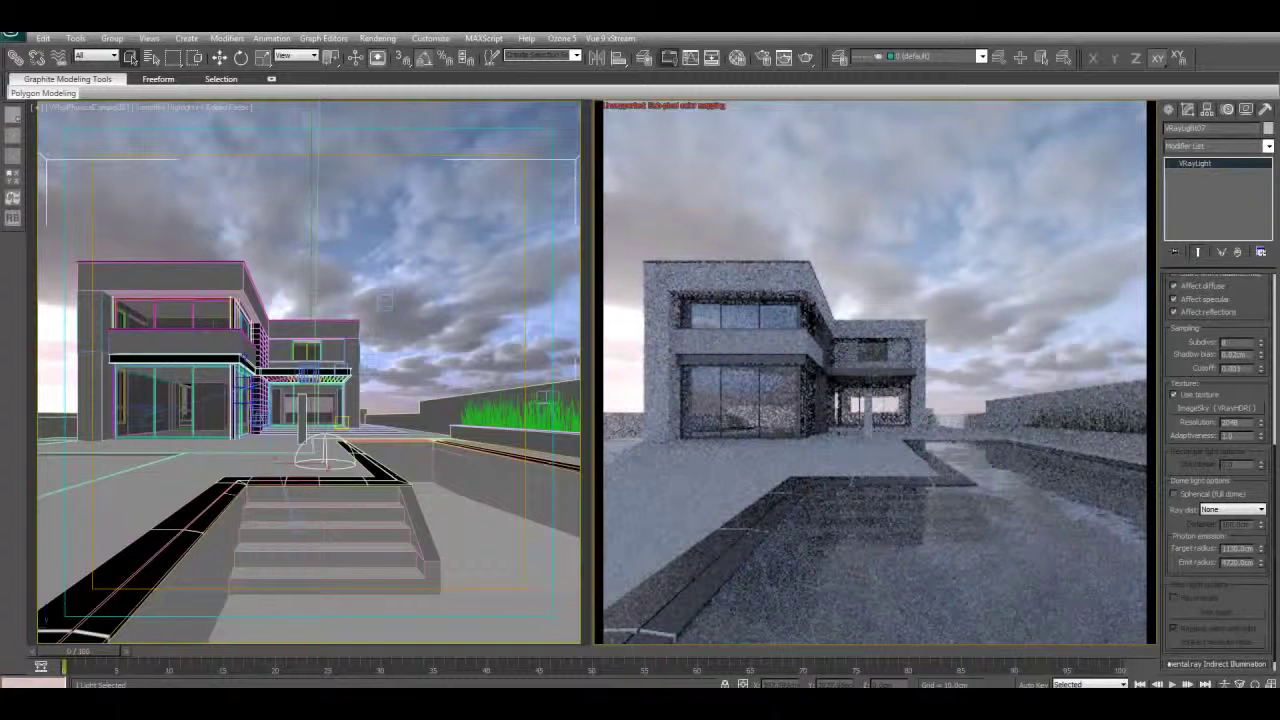
- Reopen the Material Editor and set the Low_Sun_Clouds map's horizontal rotation to 144.0
key(m)
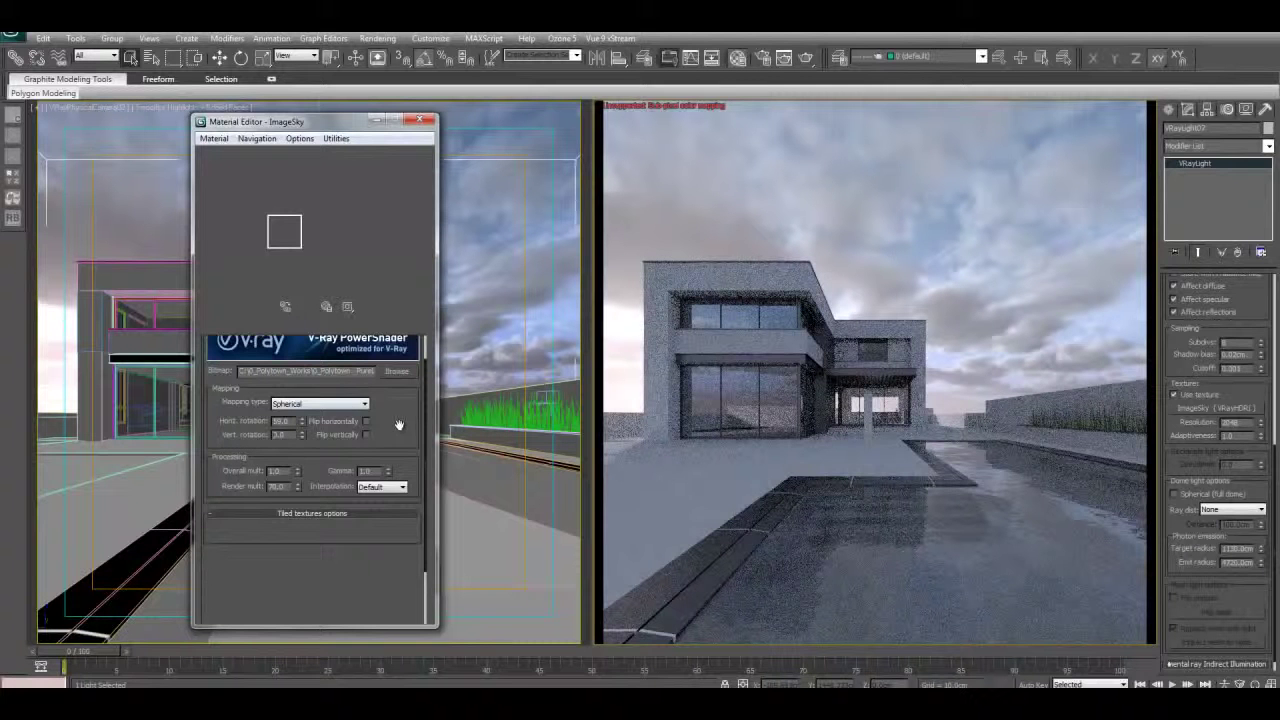
mouse_move(393, 430)
mouse_down()
mouse_move(388, 405)
mouse_move(395, 449)
mouse_up()
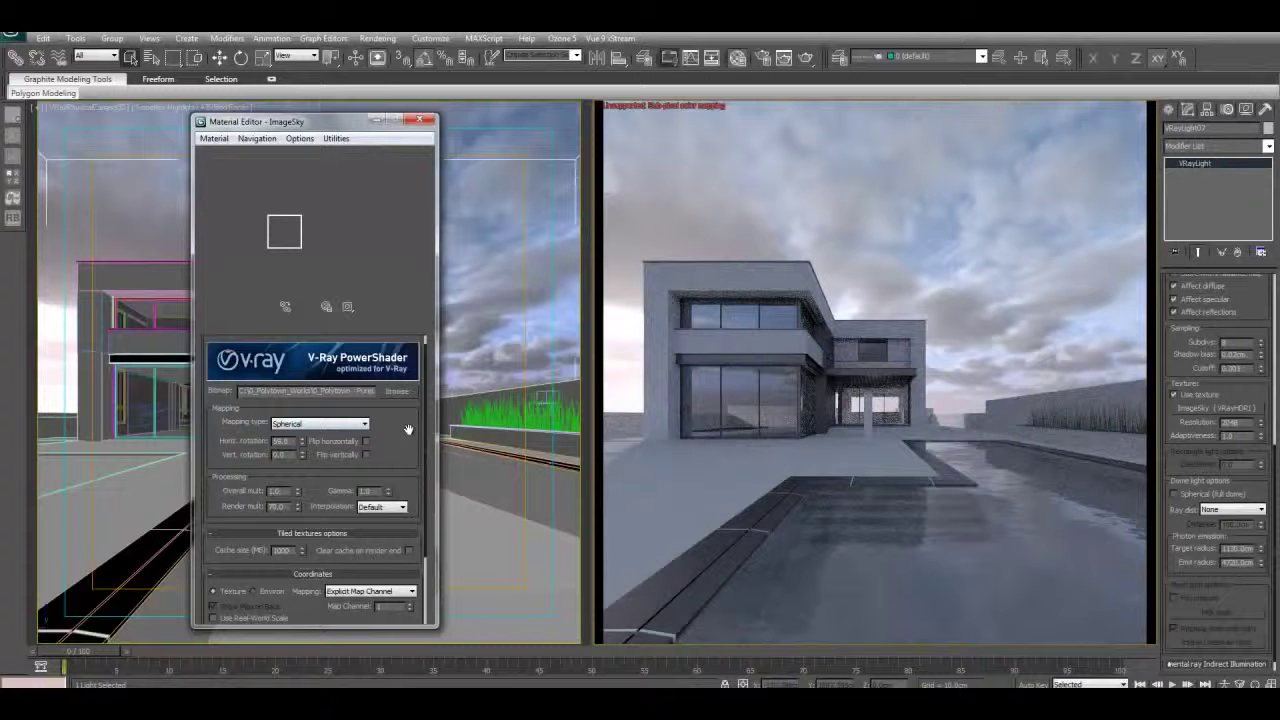
drag(402, 436, 401, 450)
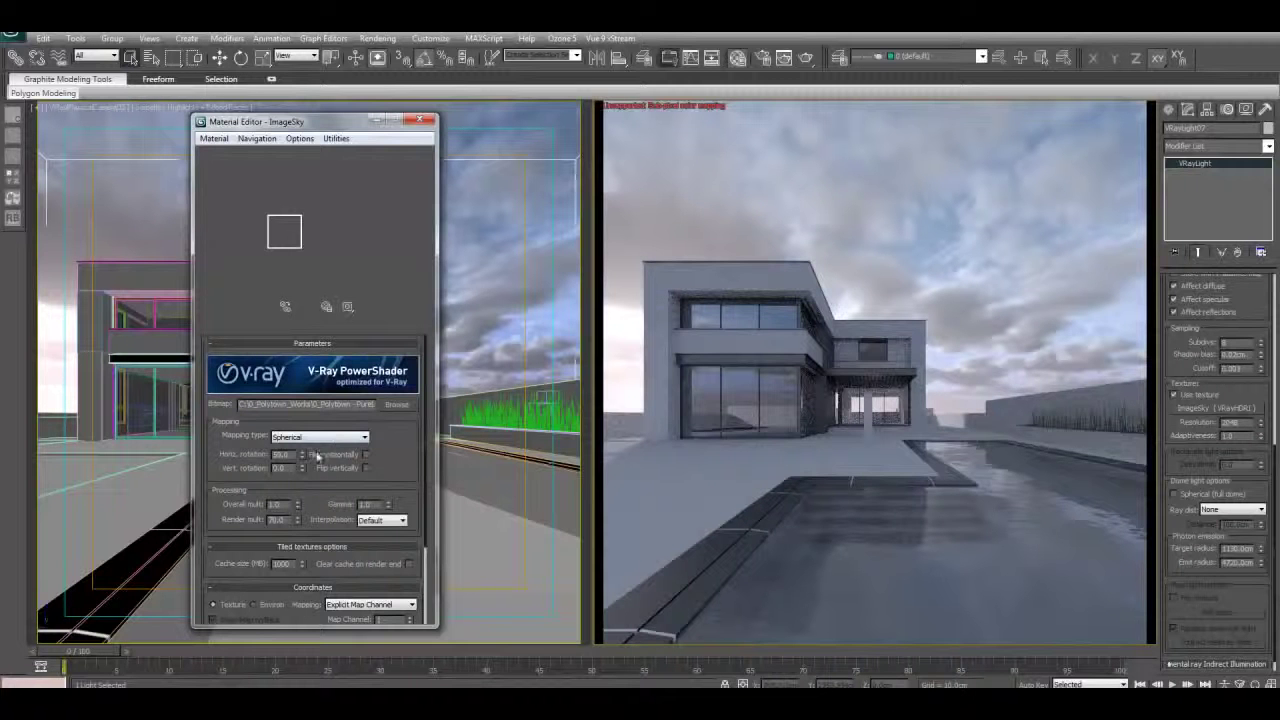
mouse_move(301, 454)
mouse_down()
mouse_move(300, 424)
mouse_move(312, 456)
mouse_up()
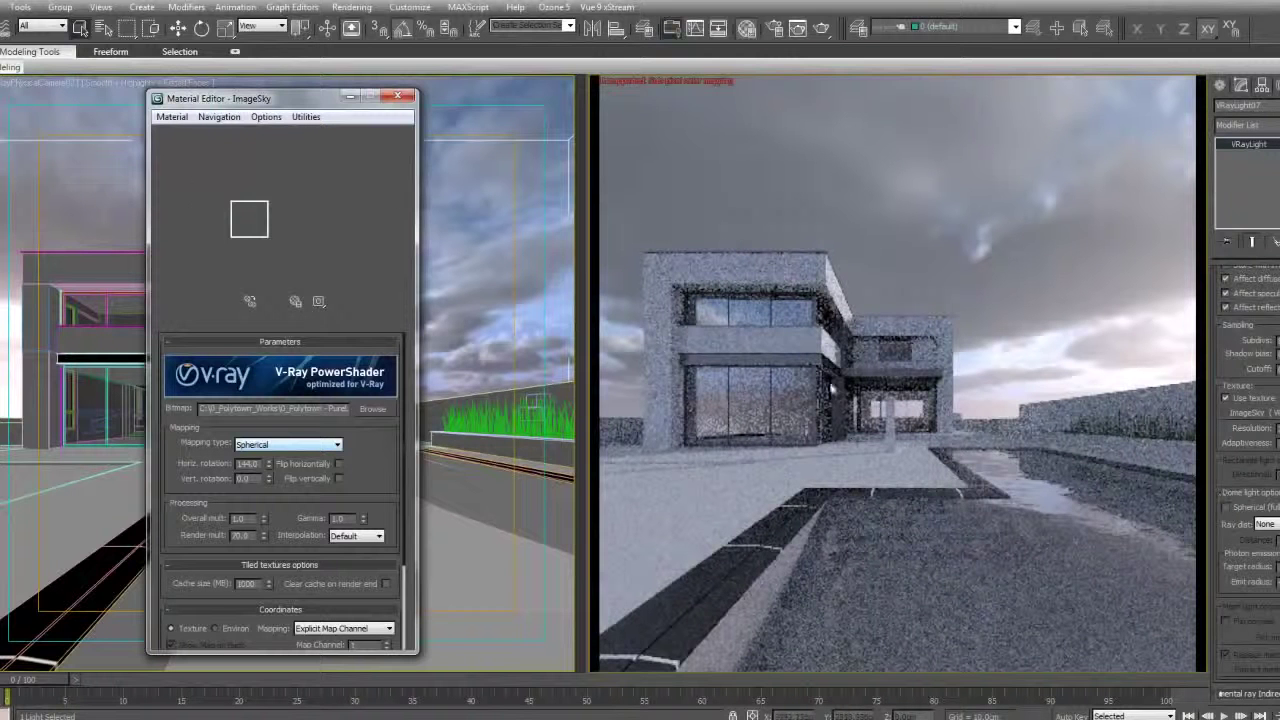
drag(179, 99, 175, 97)
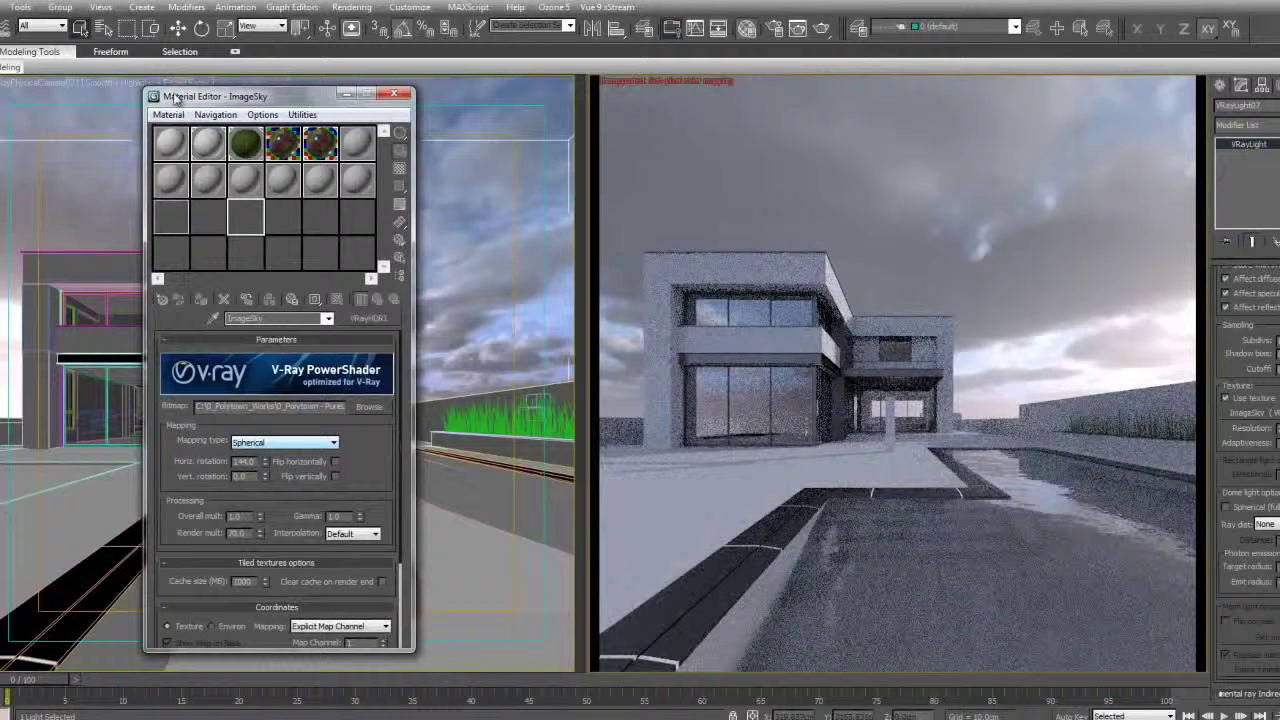